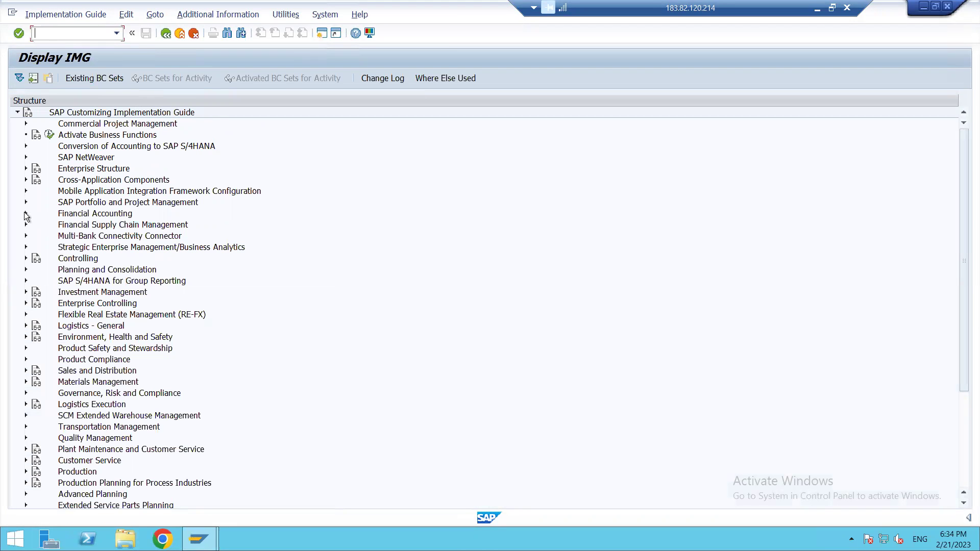
Expand the IMG path to Integration of Controlling with Financial Accounting and view help on Controlling document types.
click(26, 213)
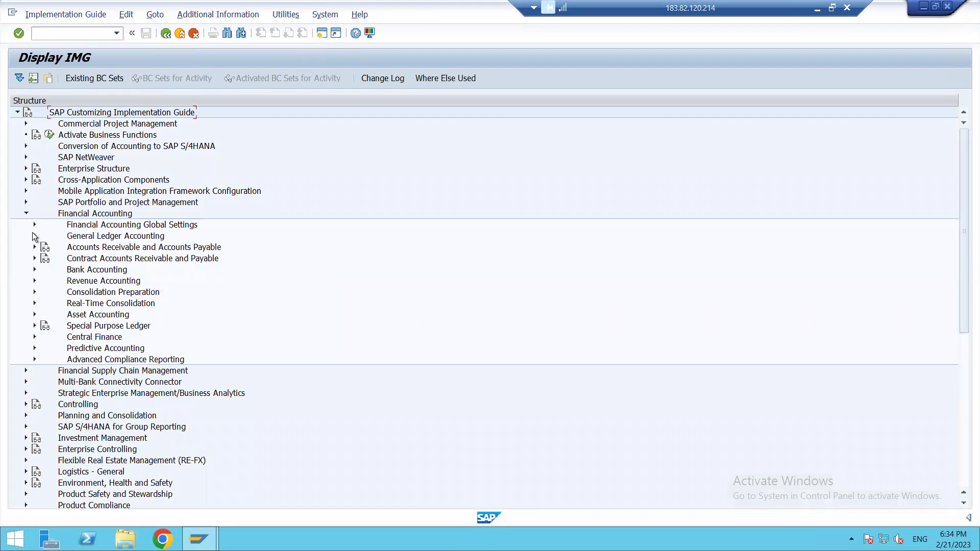
click(34, 225)
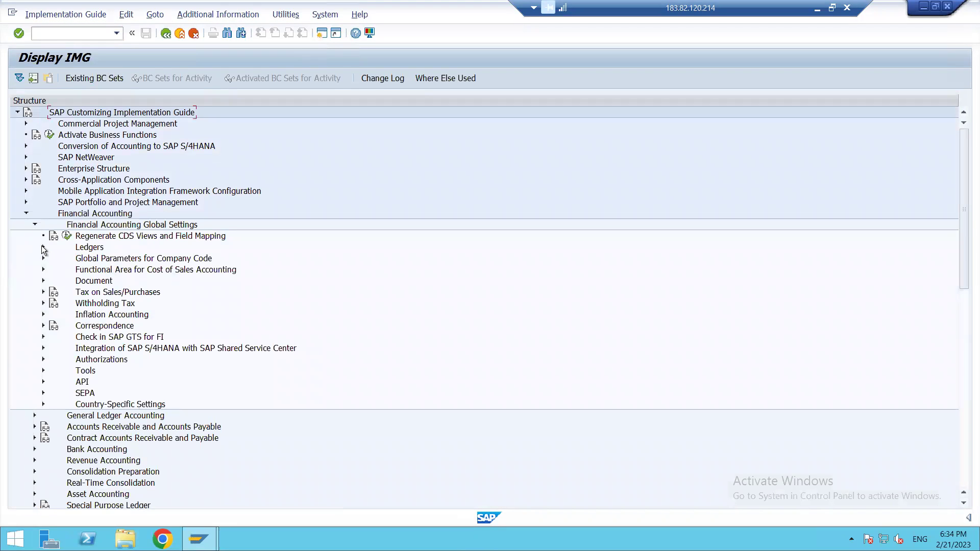
click(43, 247)
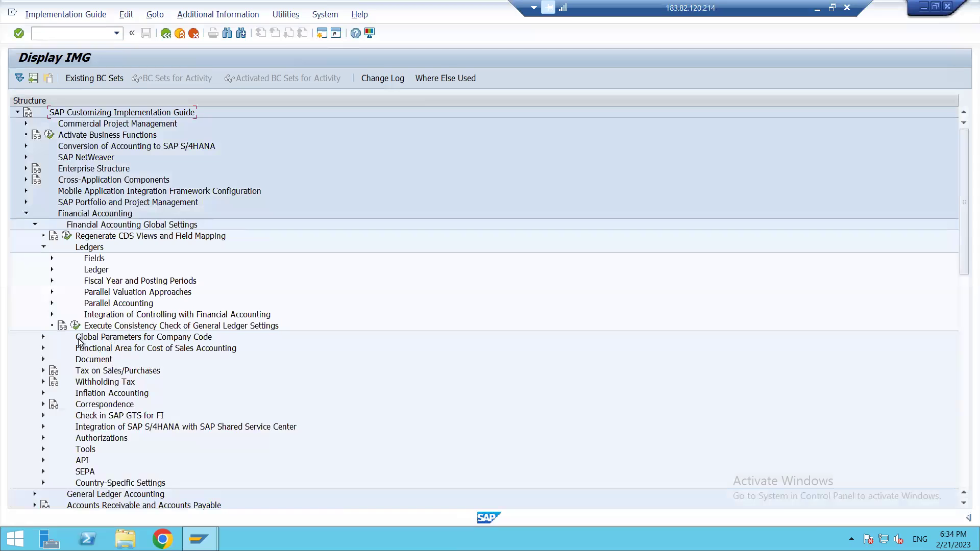
click(52, 316)
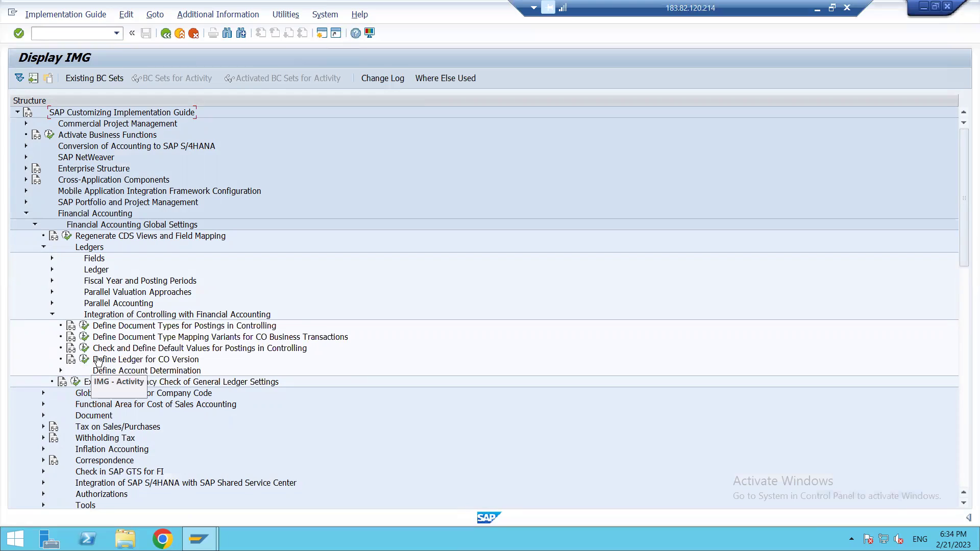
click(71, 330)
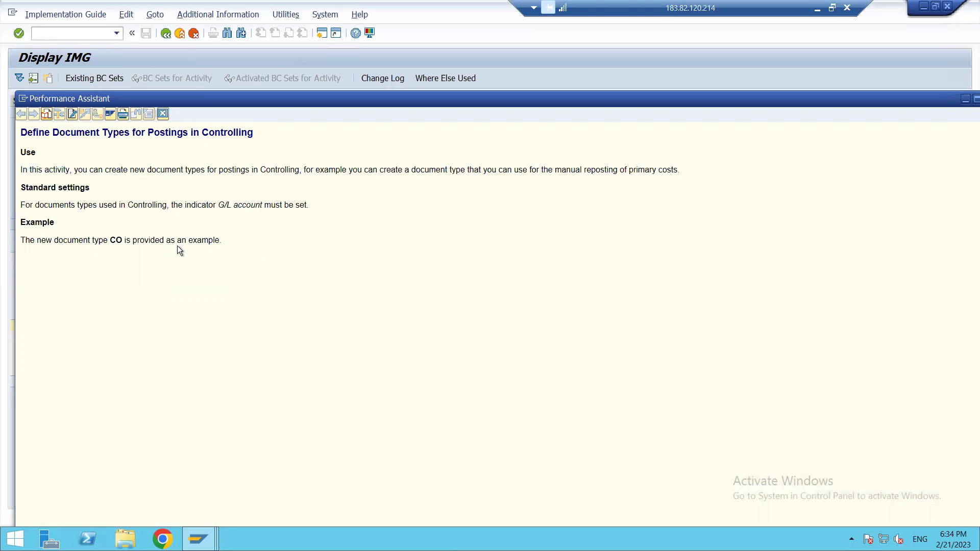
key(Escape)
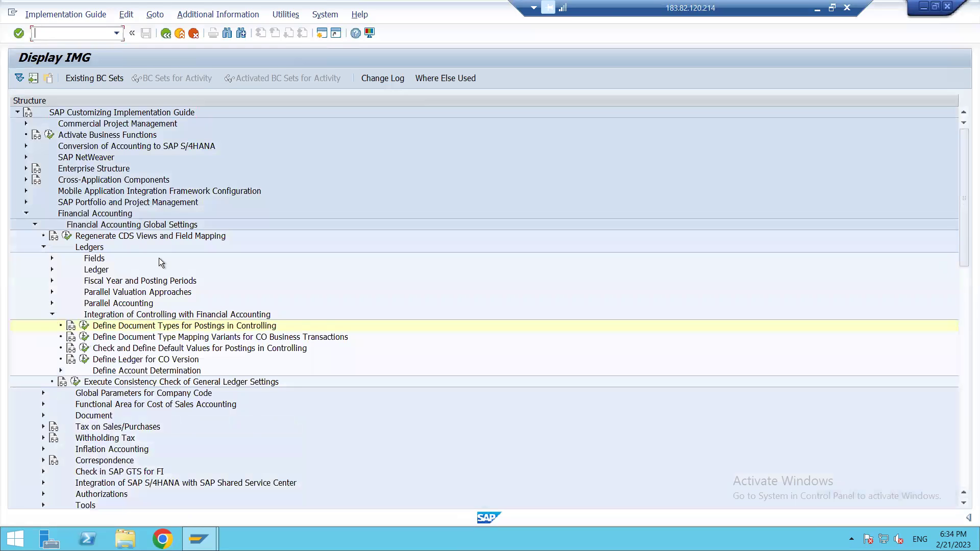
Open Define Document Types for Postings in Controlling, mark CC and CO, and show CO's details.
click(84, 327)
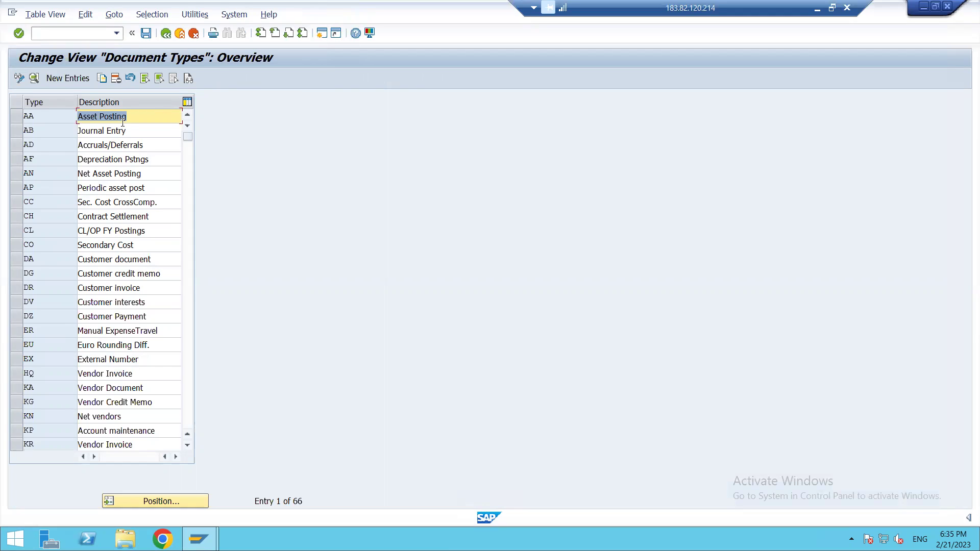
click(15, 205)
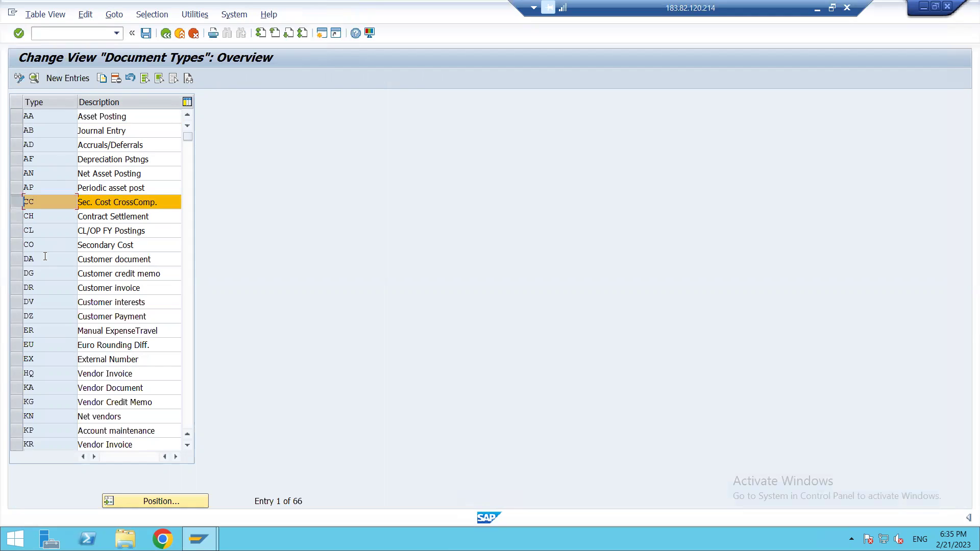
click(16, 247)
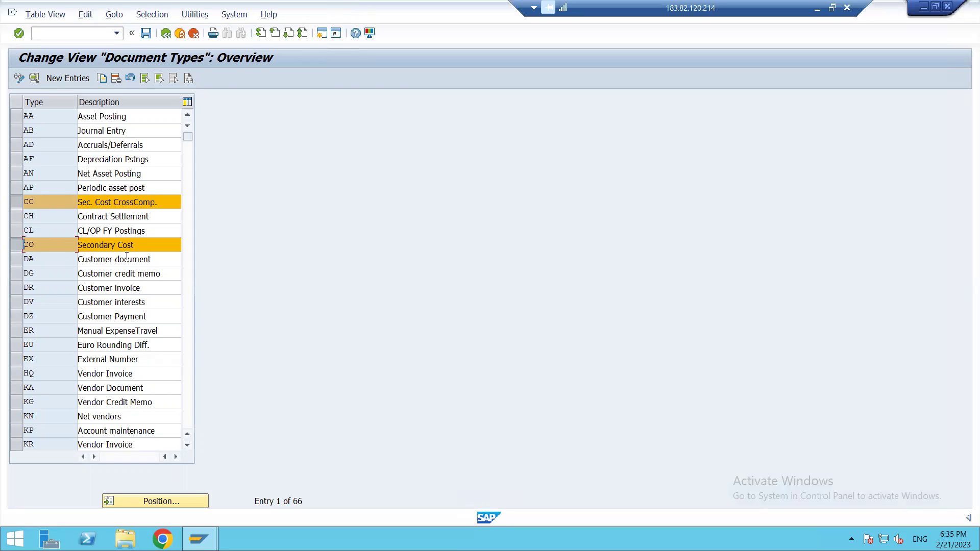
double_click(44, 244)
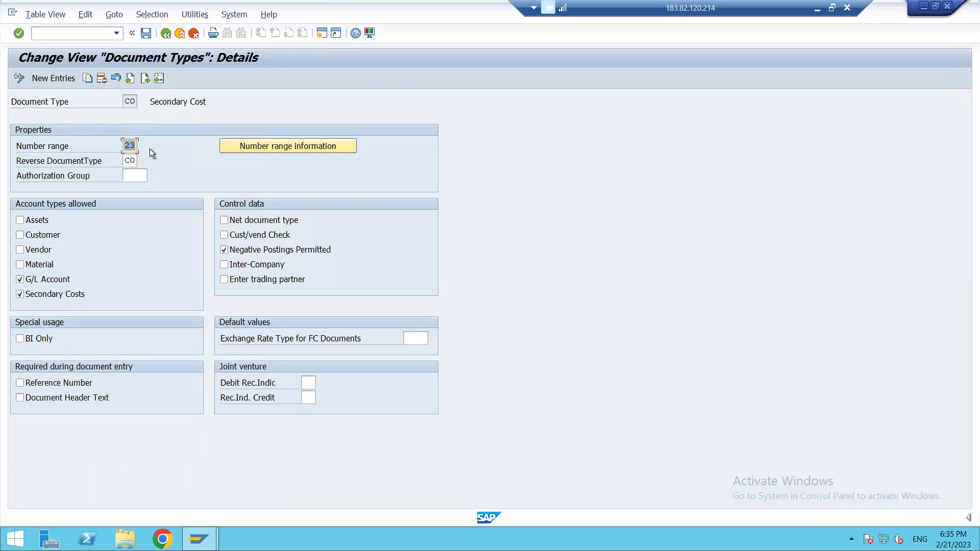
click(278, 145)
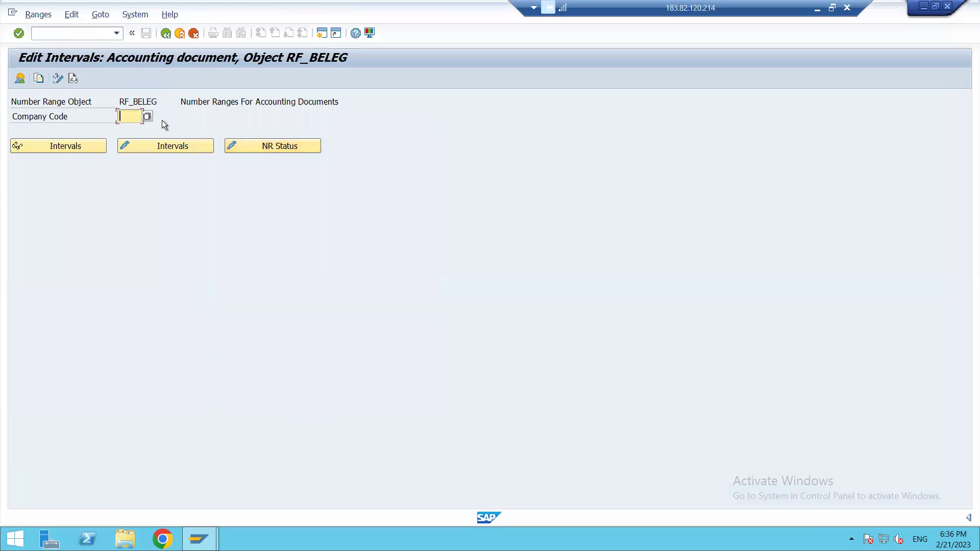
text(1812)
click(160, 149)
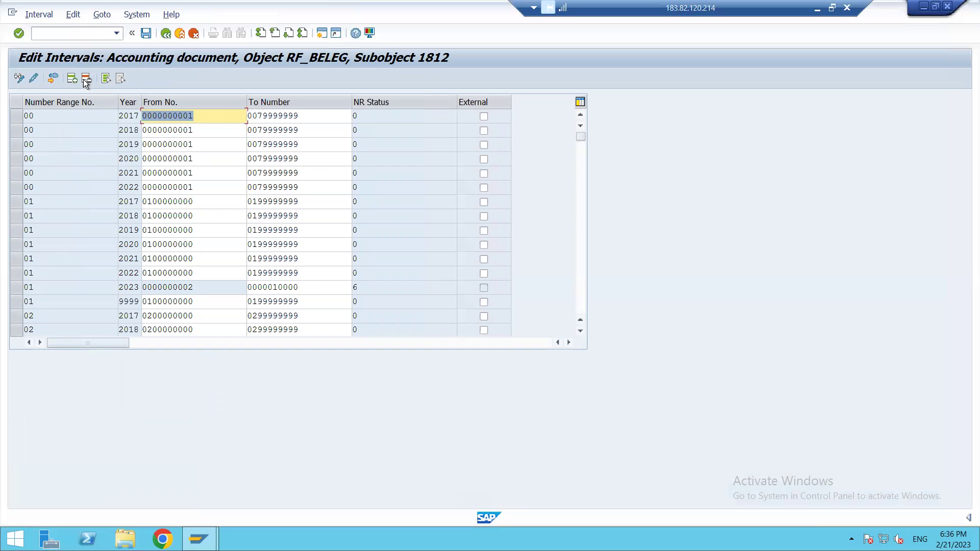
key(F3)
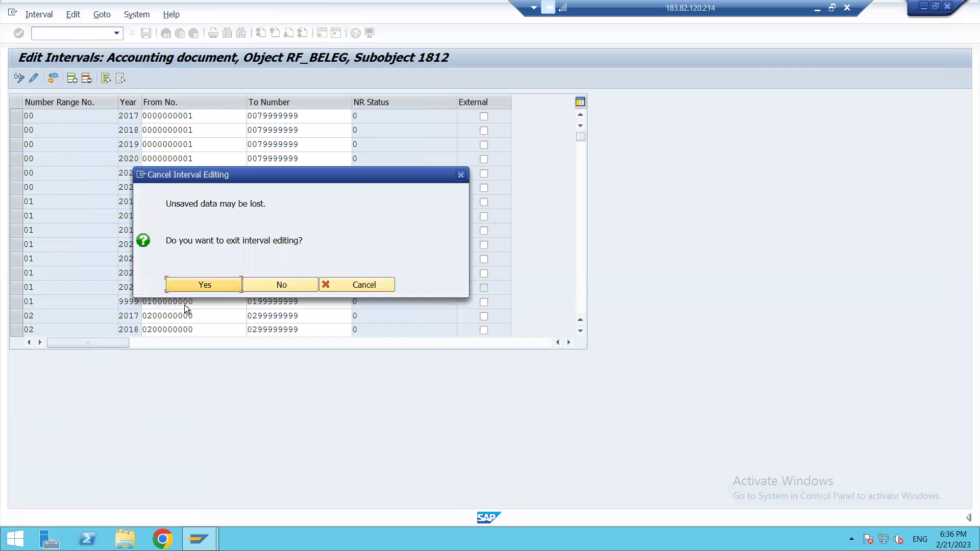
click(211, 287)
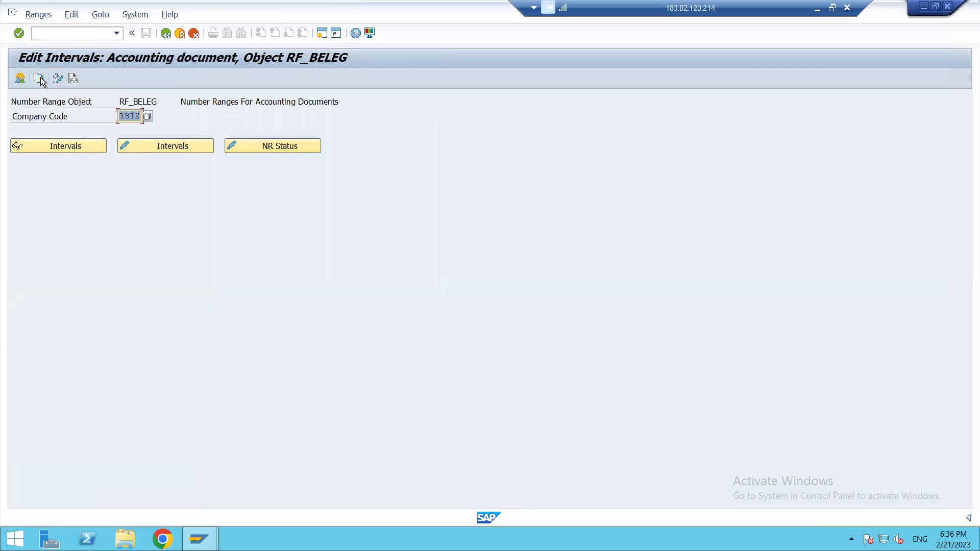
click(40, 79)
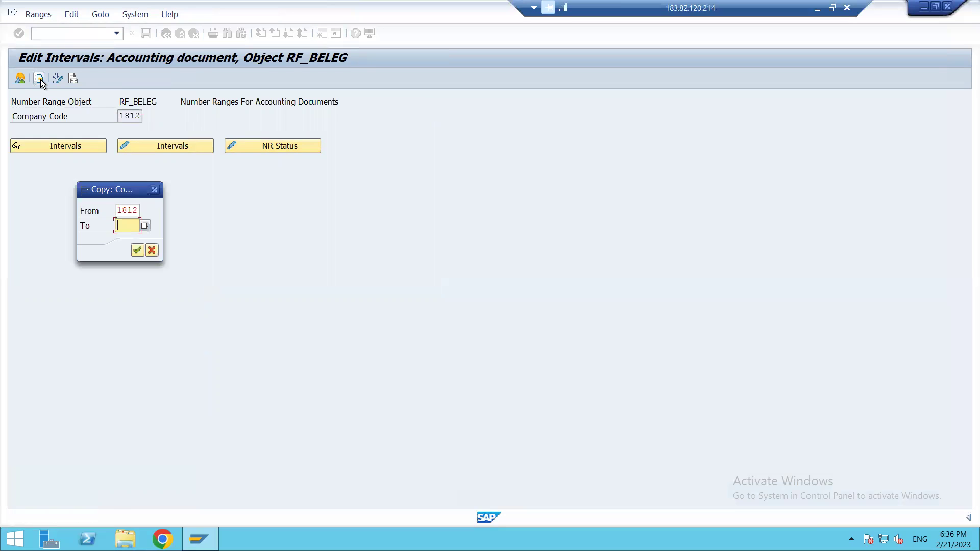
key(Escape)
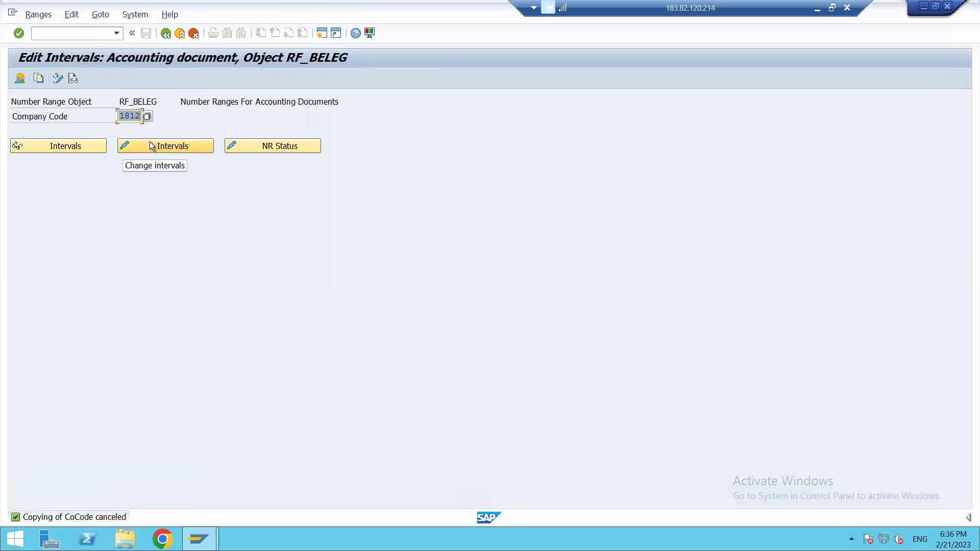
click(151, 146)
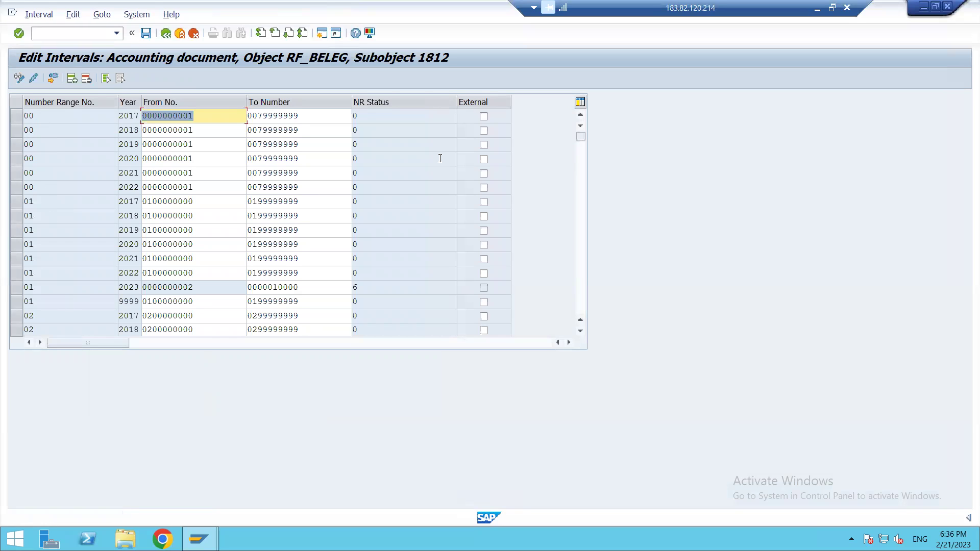
click(580, 334)
click(580, 335)
click(580, 335)
click(580, 330)
click(579, 331)
click(580, 331)
click(580, 331)
click(580, 331)
click(580, 331)
scroll(581, 287, down, 20)
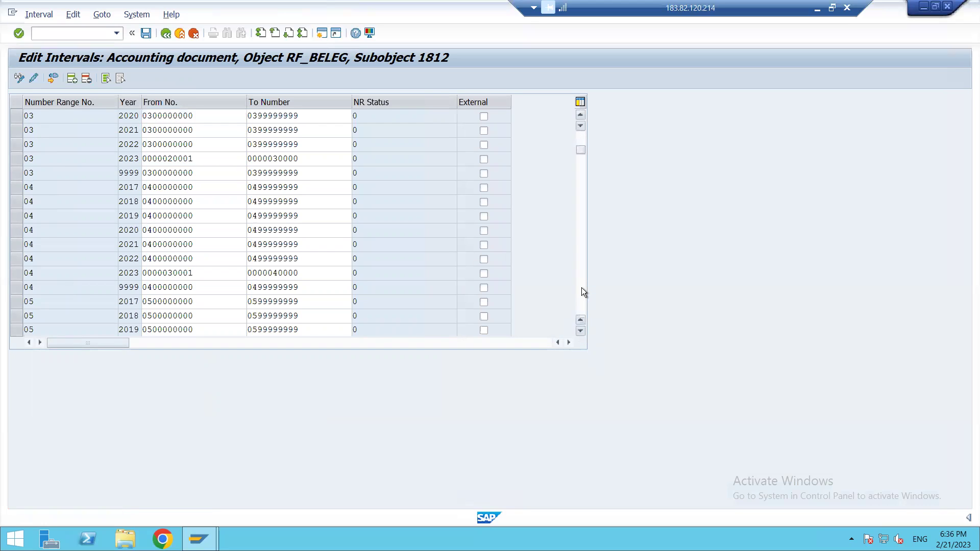
scroll(582, 289, down, 5)
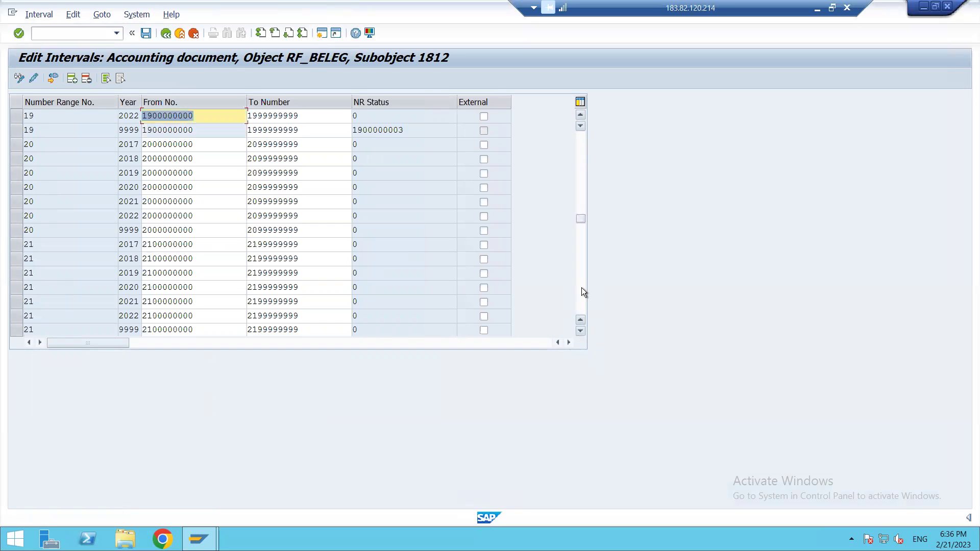
scroll(581, 288, down, 5)
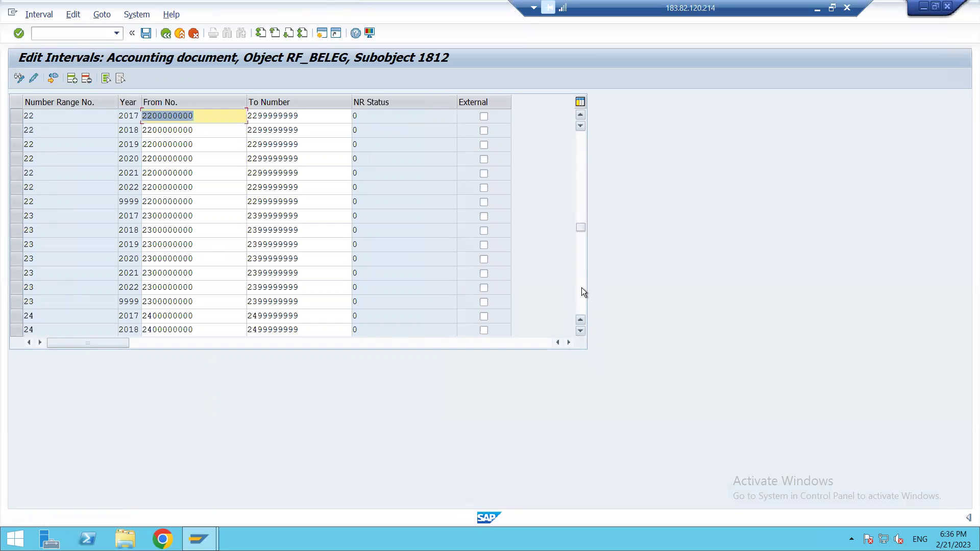
scroll(581, 287, down, 20)
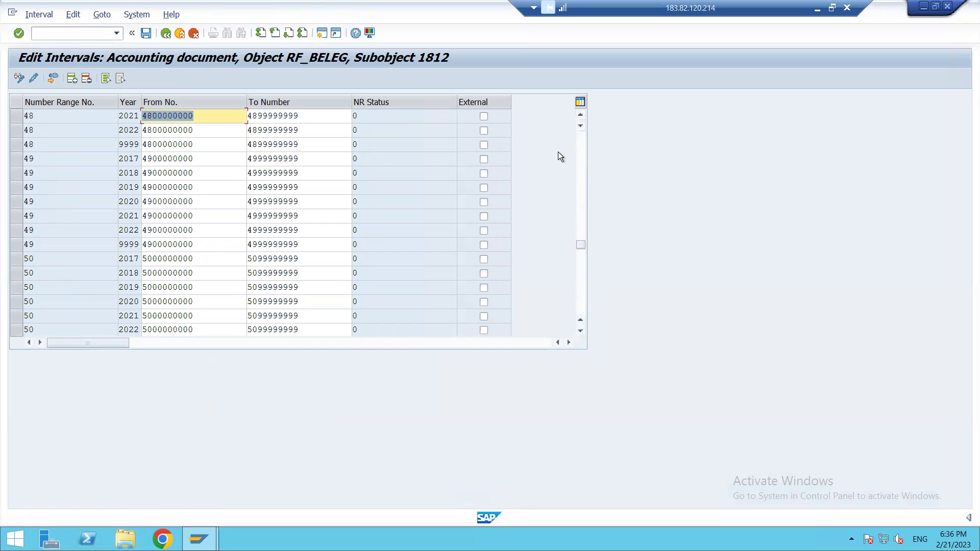
click(580, 164)
click(580, 164)
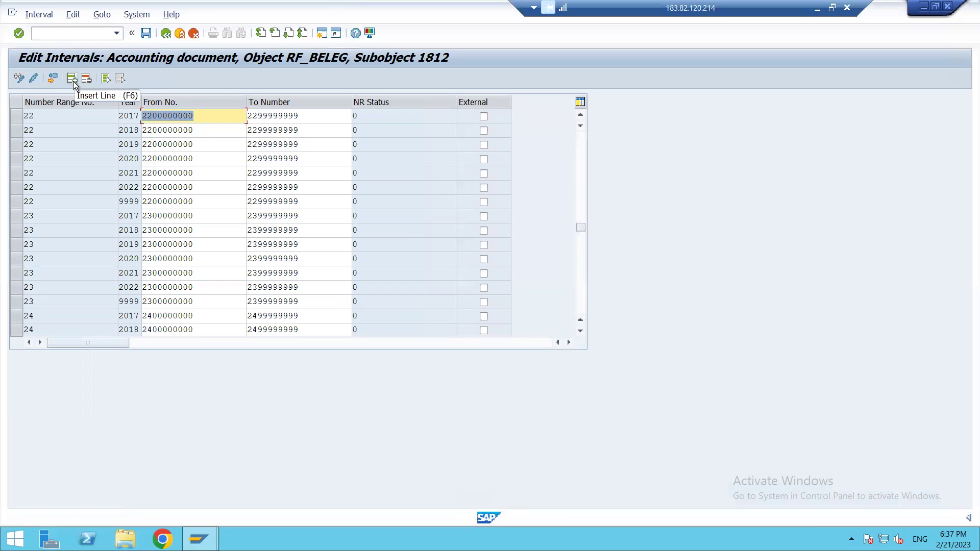
key(F12)
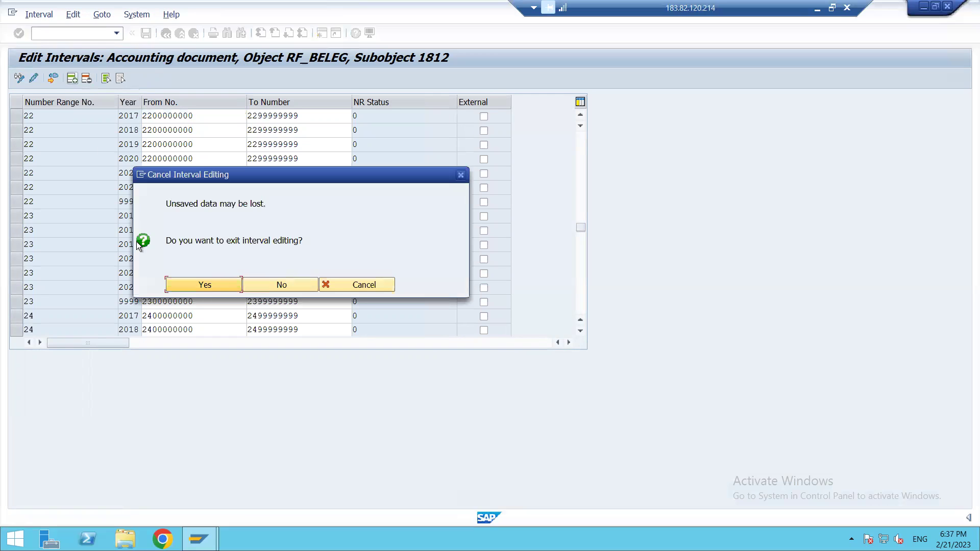
click(204, 285)
Restore number range 23 on document type CO and leave its details without saving.
key(F3)
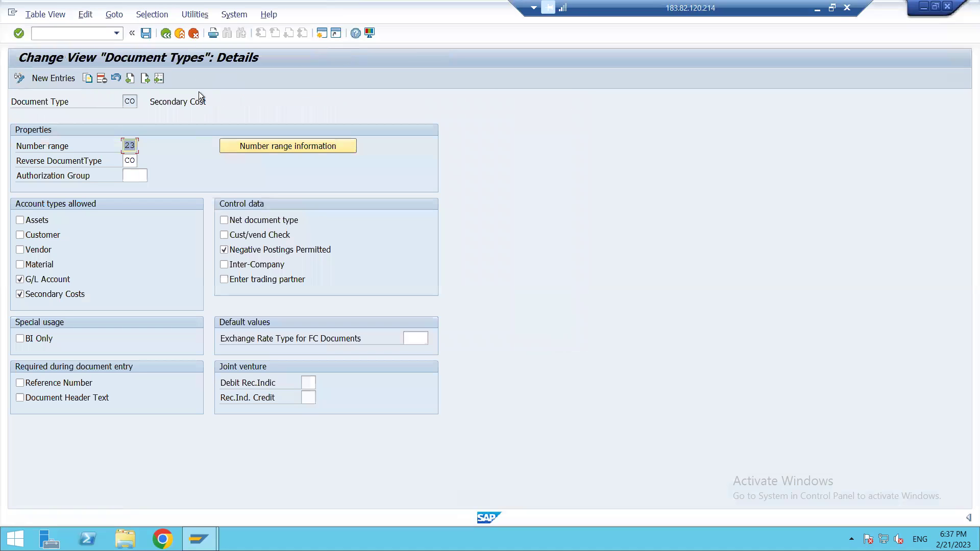
drag(134, 145, 122, 149)
text(01)
key(BackSpace)
text(2)
key(BackSpace)
key(BackSpace)
text(23)
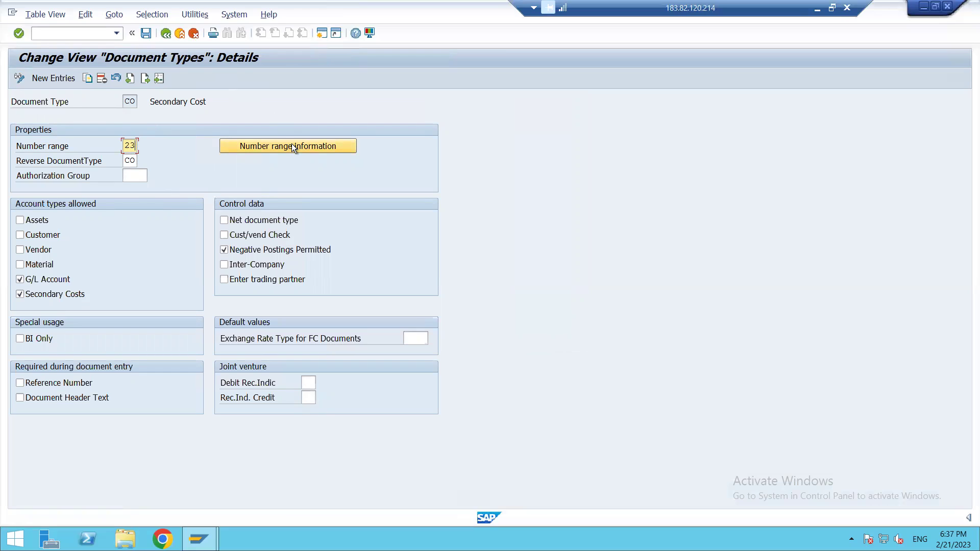
key(F12)
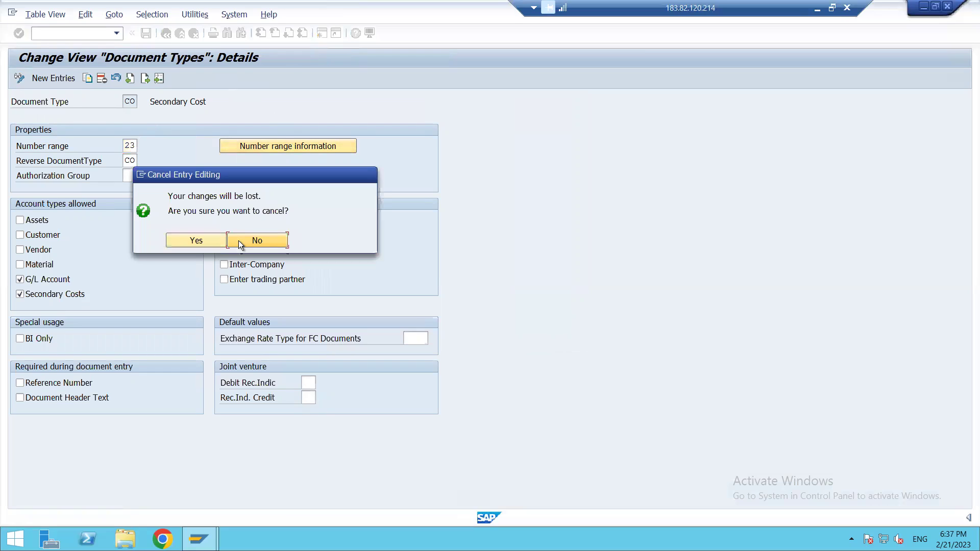
click(204, 237)
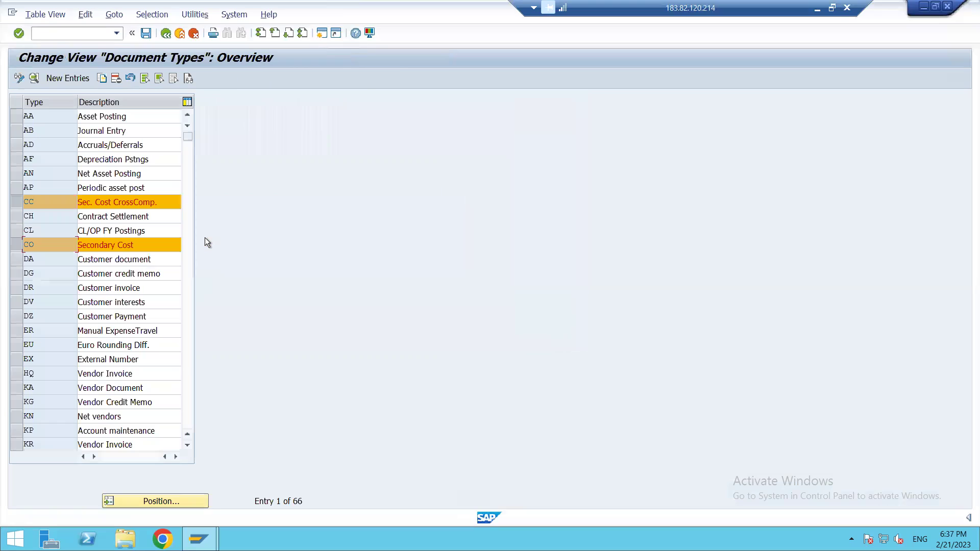
double_click(60, 201)
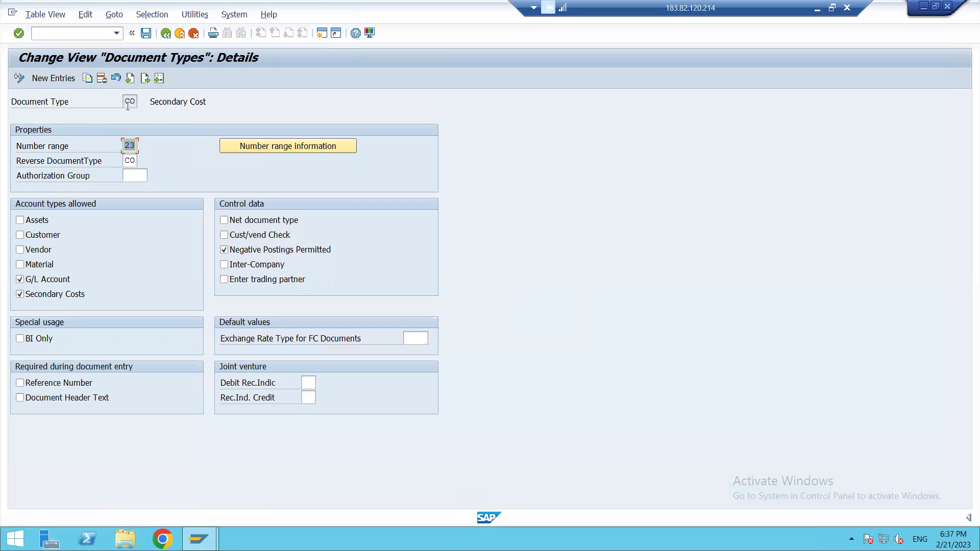
key(F3)
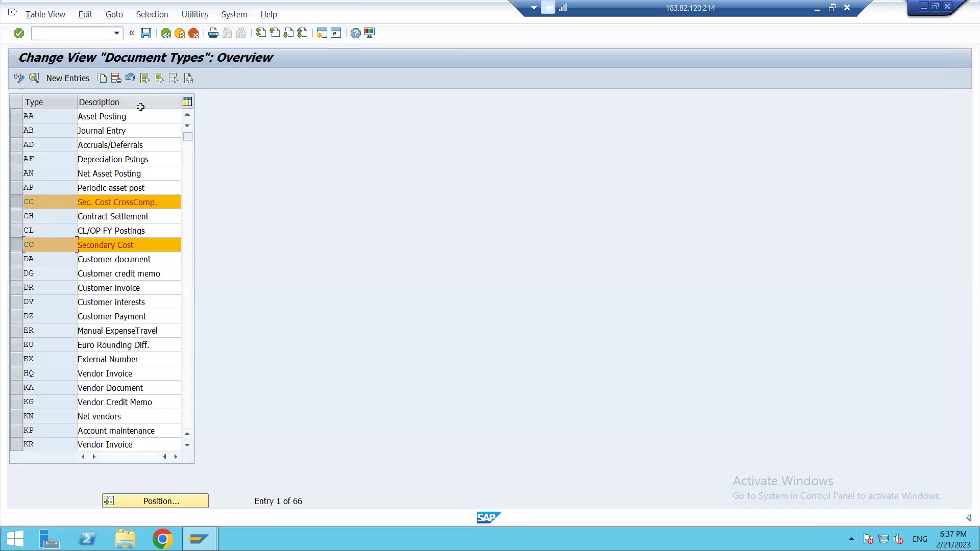
click(16, 250)
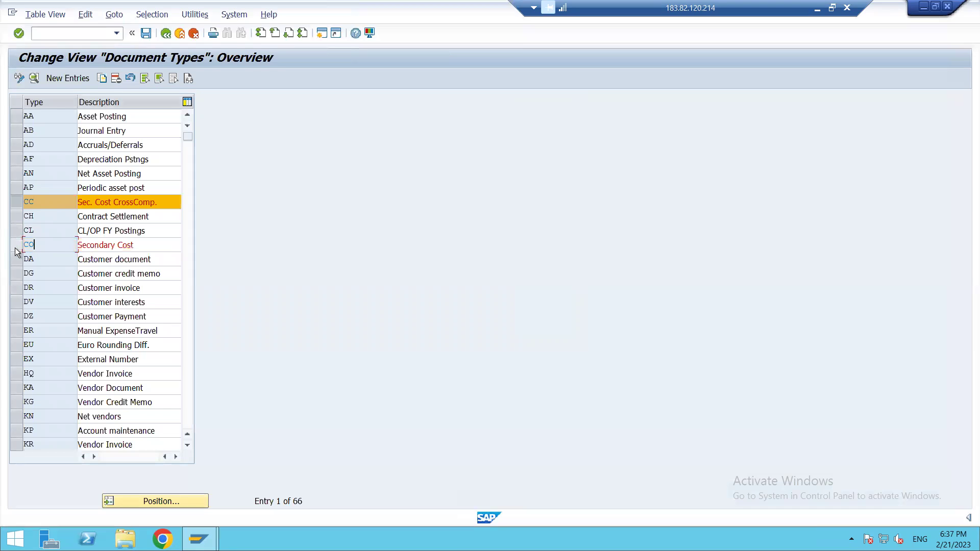
double_click(37, 202)
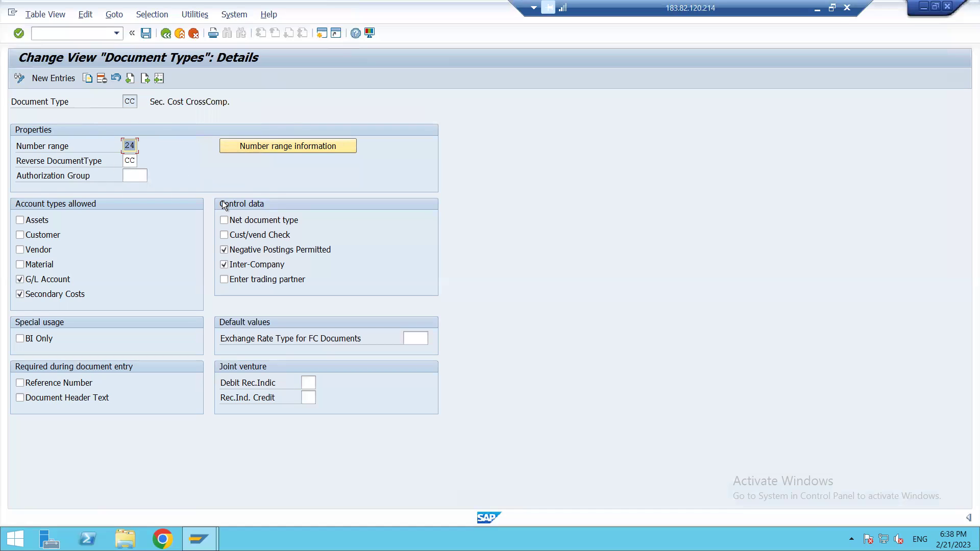
key(F3)
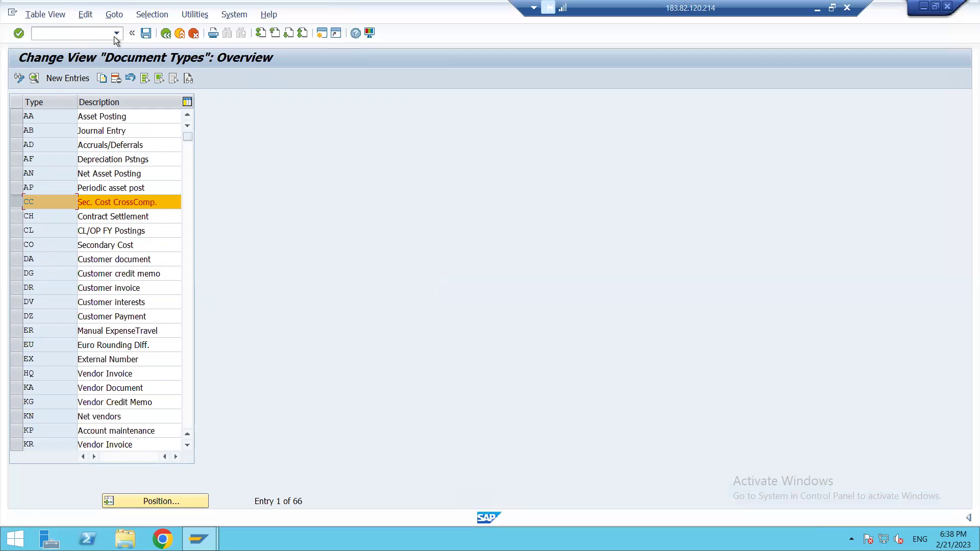
click(72, 81)
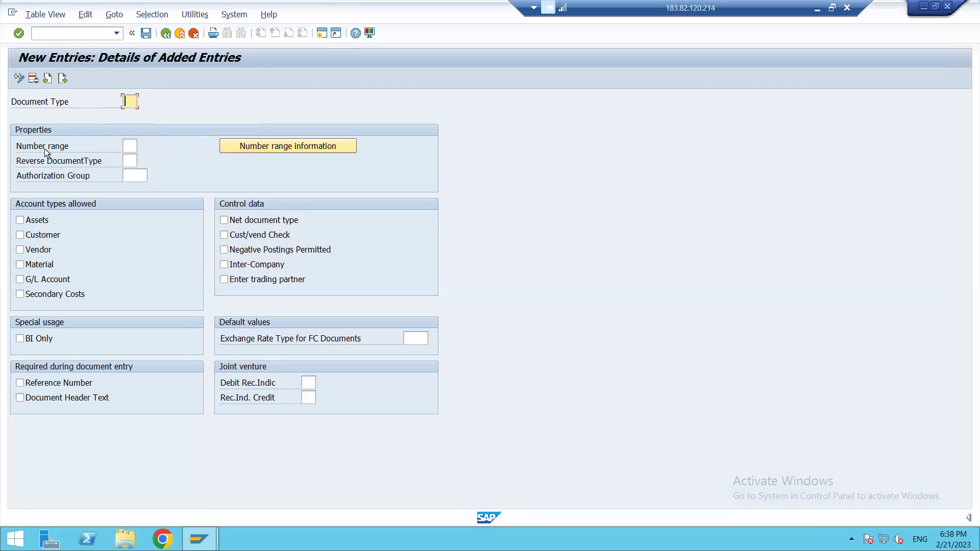
click(134, 146)
click(133, 161)
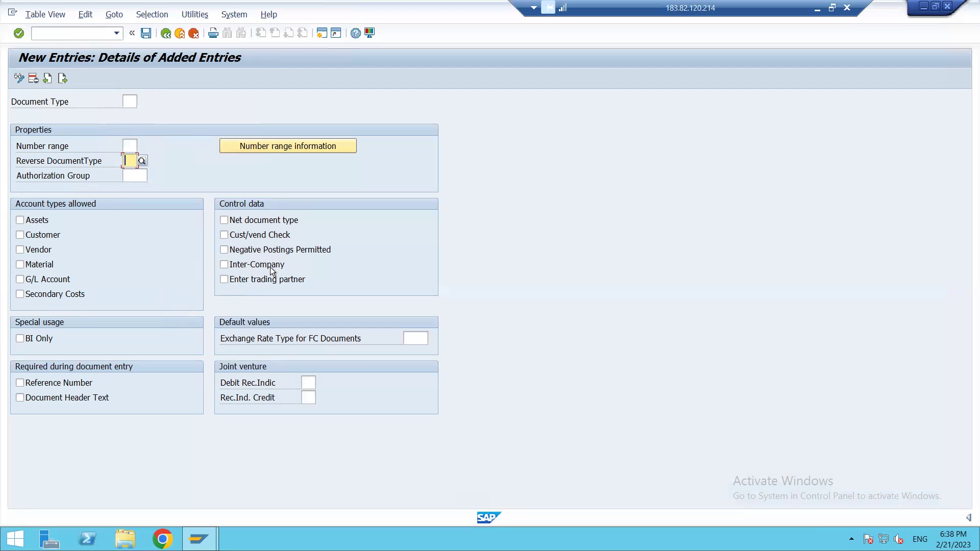
key(F3)
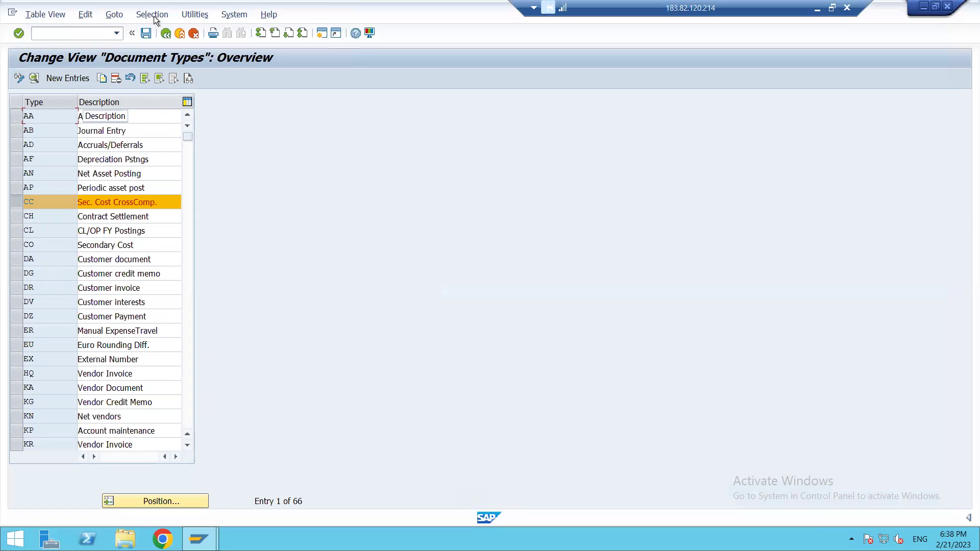
Return to the IMG and open Define Document Type Mapping Variants for CO Business Transactions.
click(164, 34)
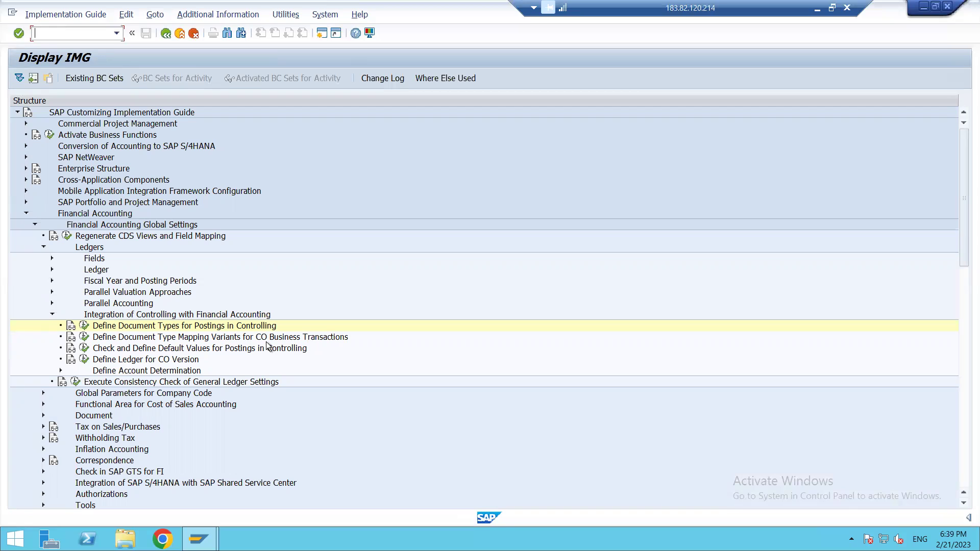
click(84, 338)
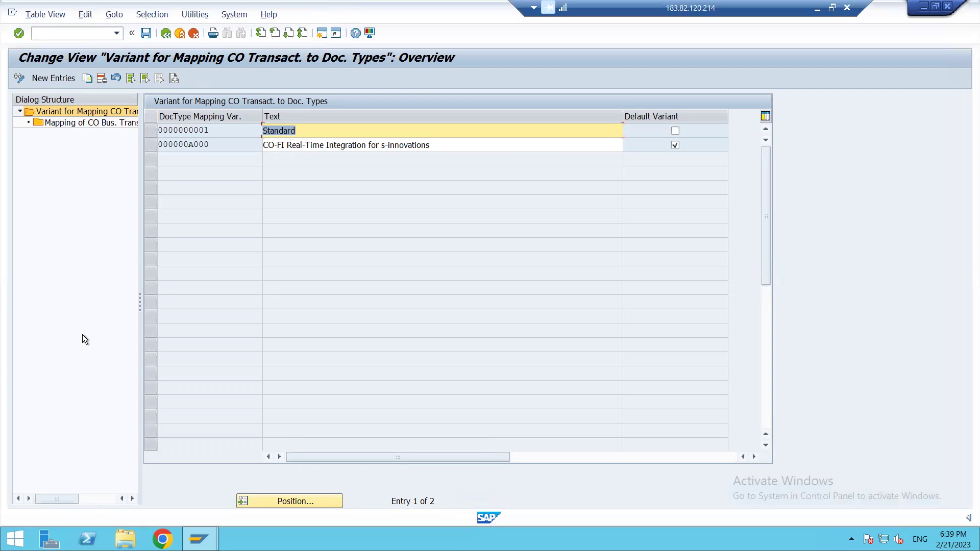
click(152, 133)
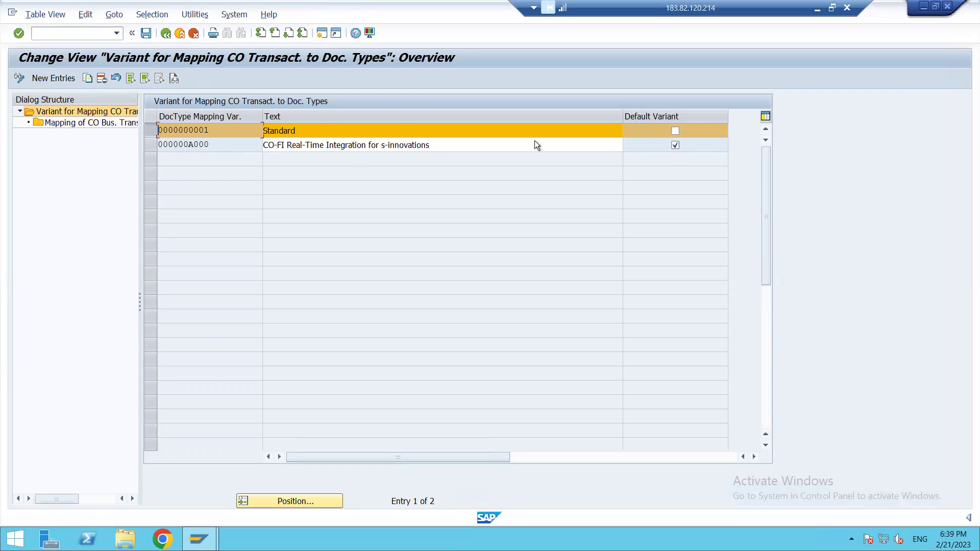
double_click(91, 124)
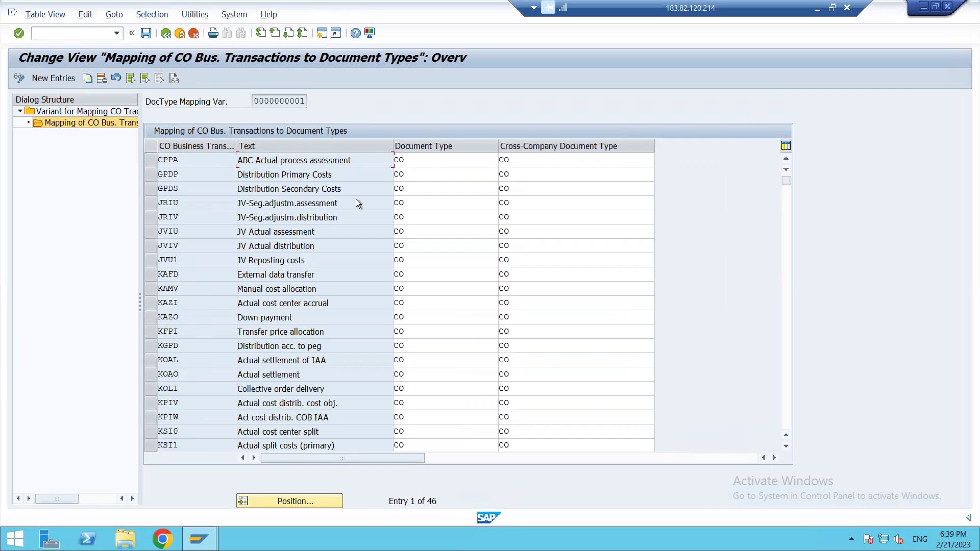
click(427, 162)
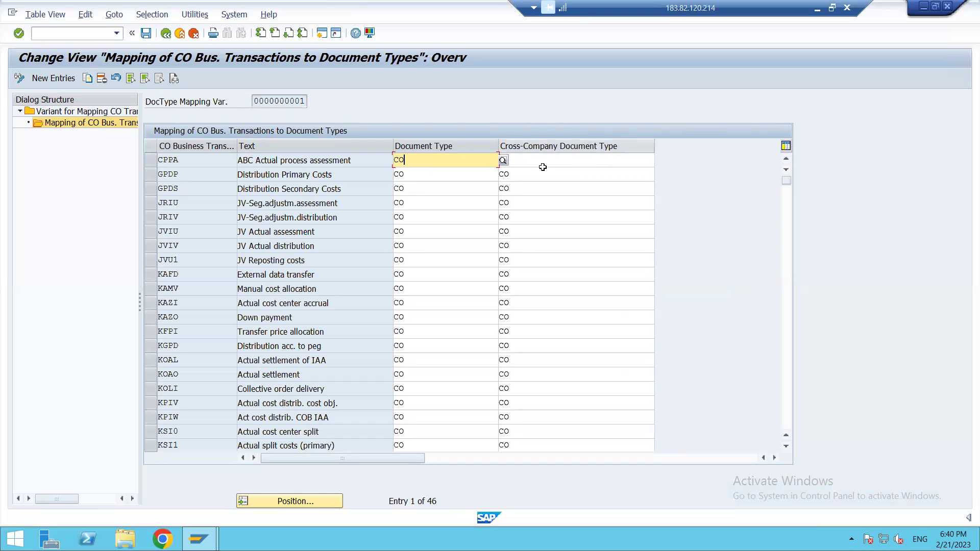
click(177, 241)
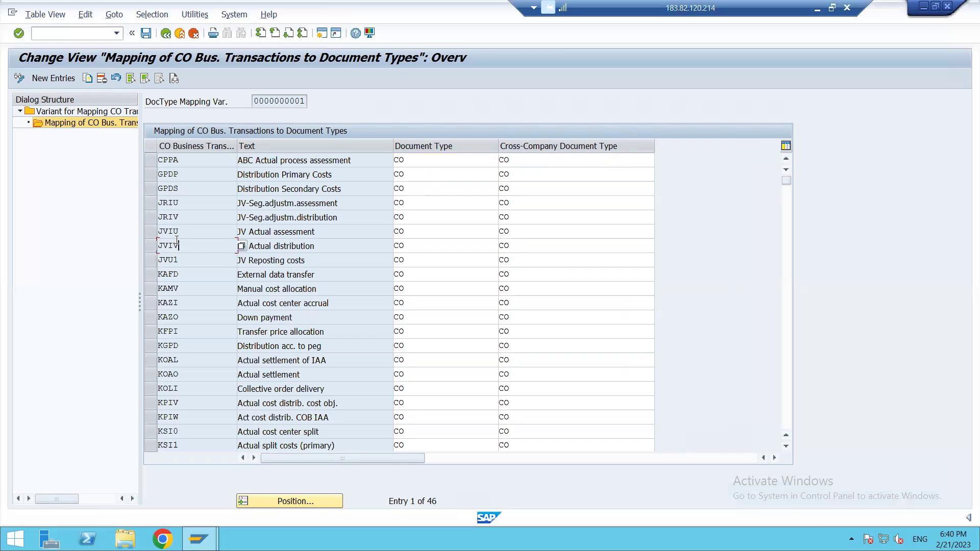
key(Down)
key(Down)
key(Down)
key(Down)
key(Down)
key(Down)
key(Down)
key(Down)
key(Down)
key(Down)
key(Down)
key(Down)
key(Down)
key(Down)
click(166, 33)
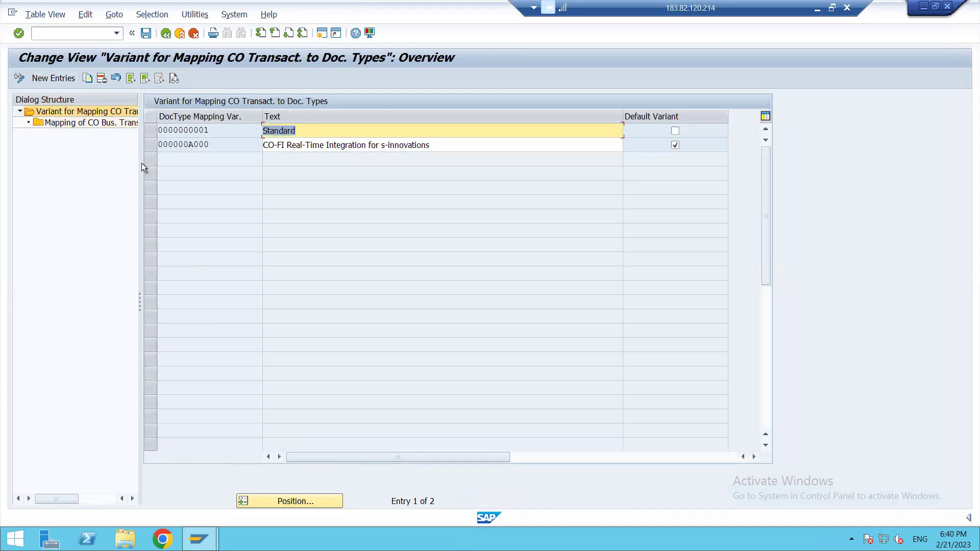
Review variant 000000A000's 44 mappings, confirming document type CO and cross-company type CC.
click(154, 146)
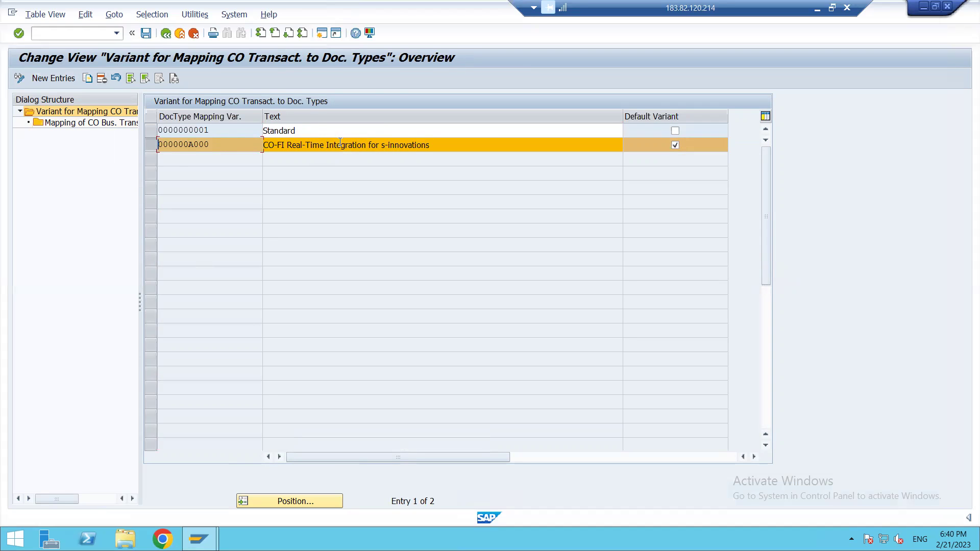
double_click(105, 123)
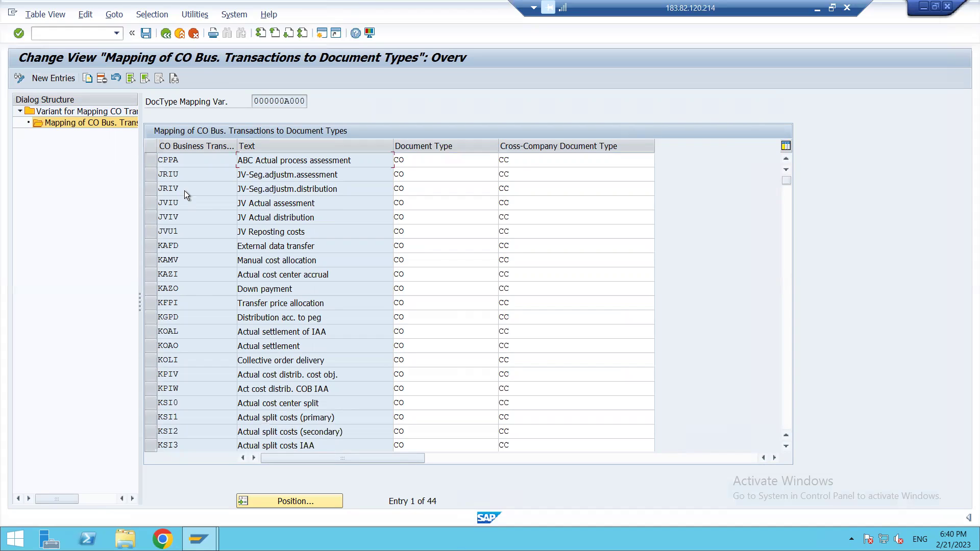
click(203, 406)
key(Down)
key(Down)
key(Down)
key(Up)
key(Up)
click(550, 161)
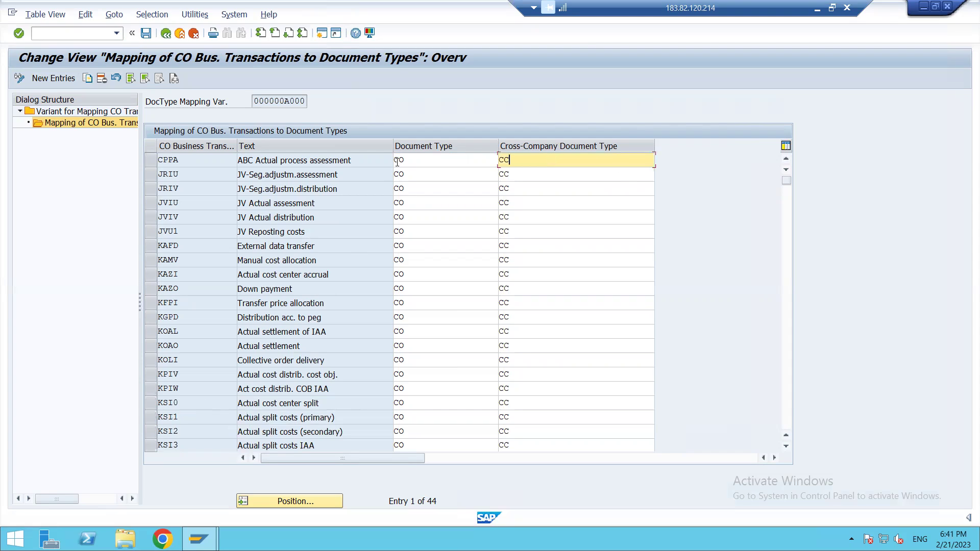
click(410, 159)
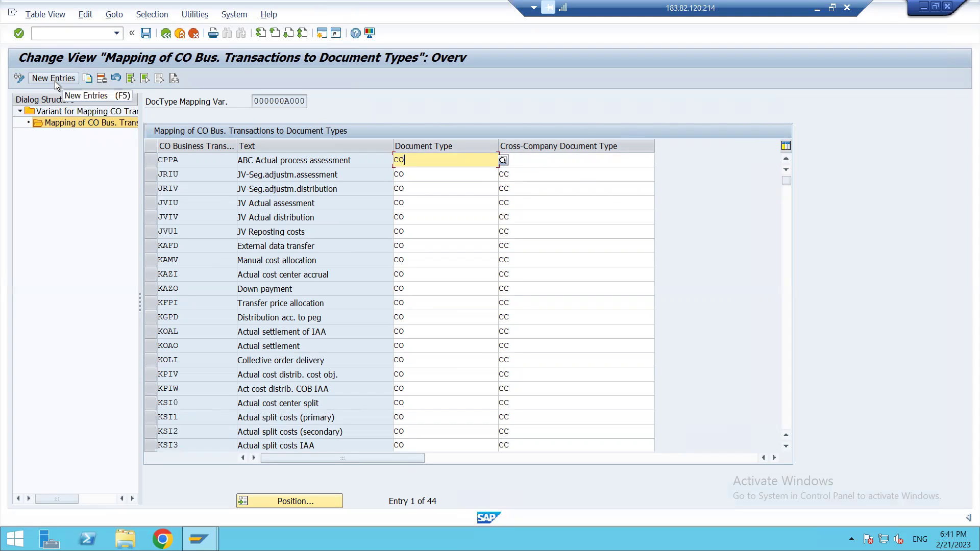
click(165, 33)
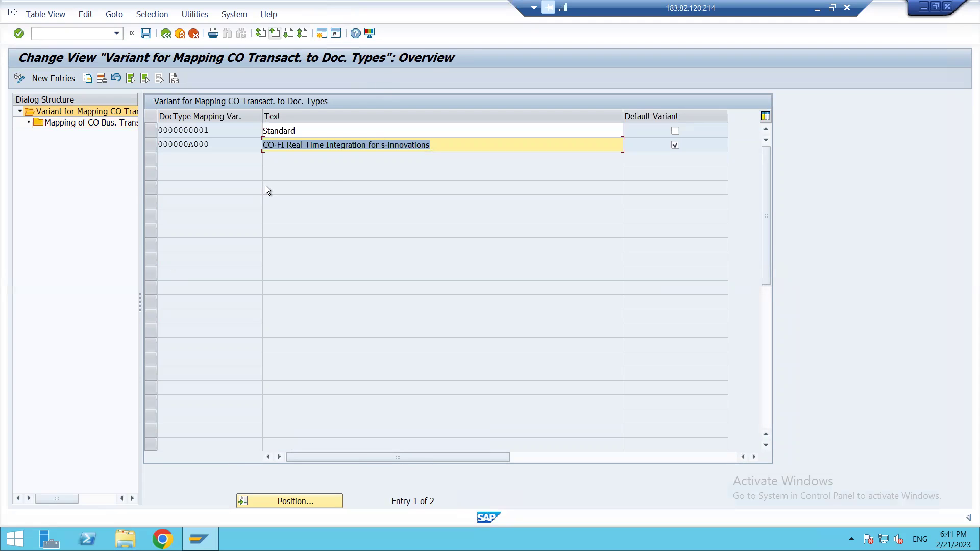
Return to the IMG and open Check and Define Default Values for Postings in Controlling.
click(166, 35)
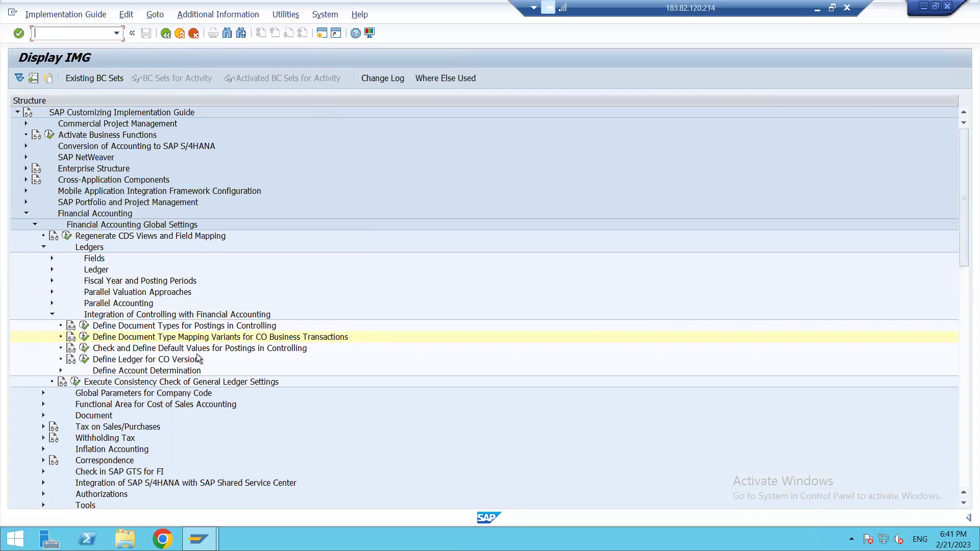
click(85, 349)
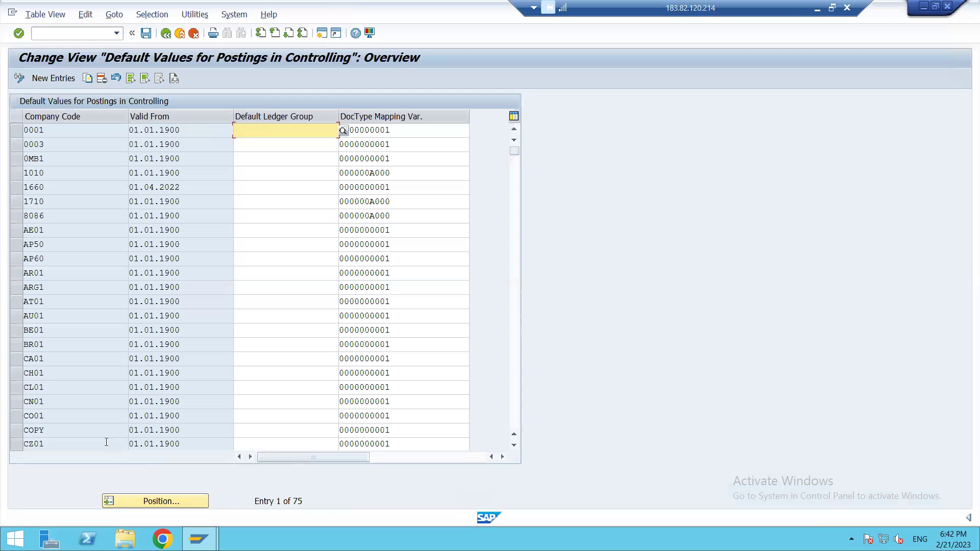
Position the table at company code 8086 and start a new entry for company code 1812.
click(134, 500)
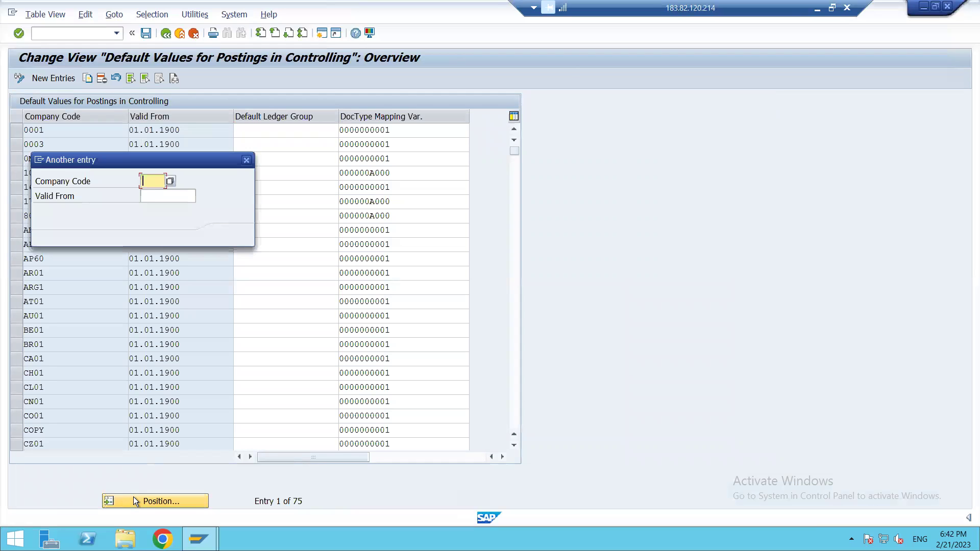
text(8086)
key(Return)
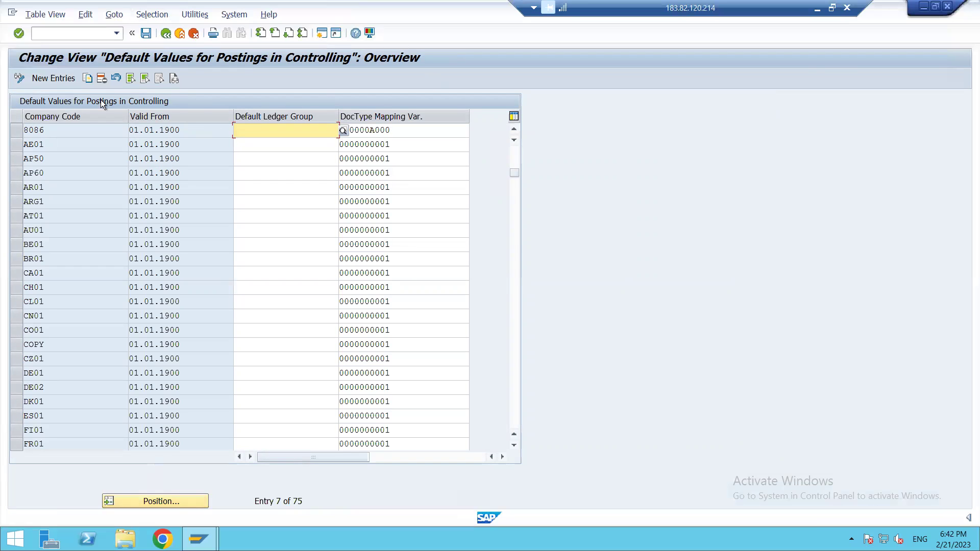
click(59, 78)
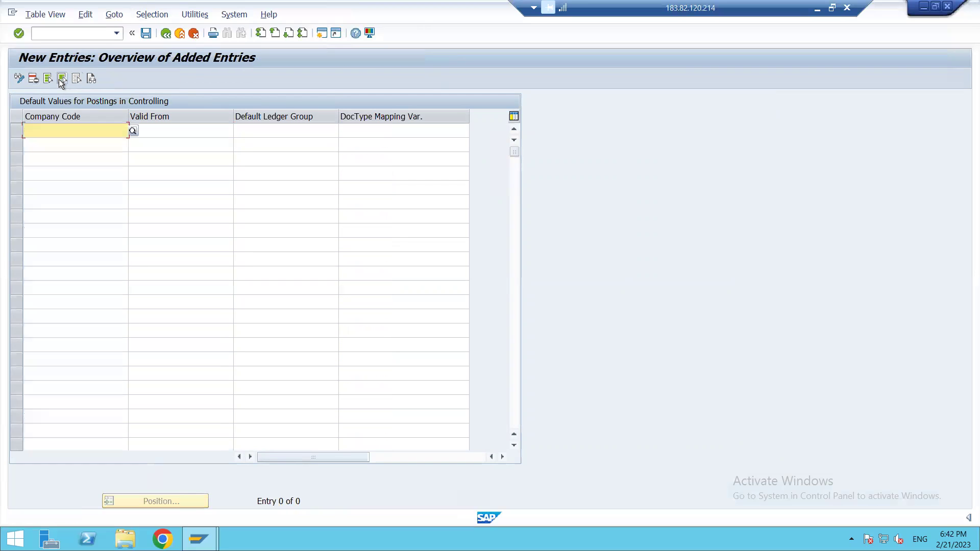
text(1812)
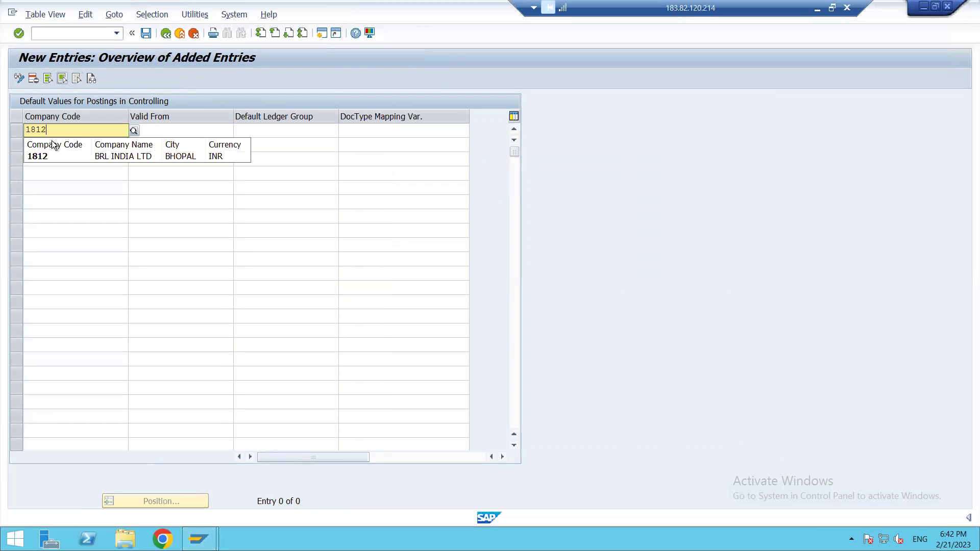
click(56, 156)
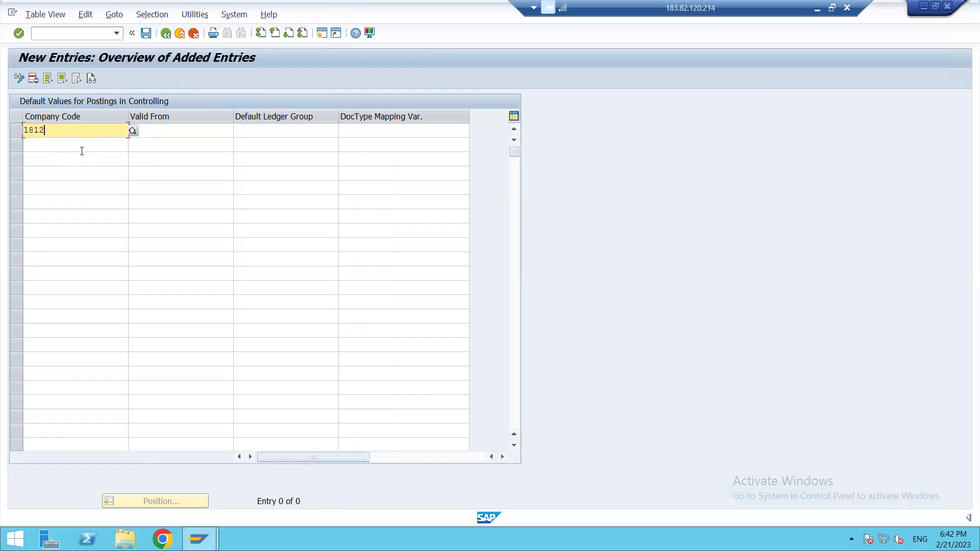
Set the new row's Valid From to 01.01.2023, leaving the default ledger group unchosen.
click(159, 134)
text(0)
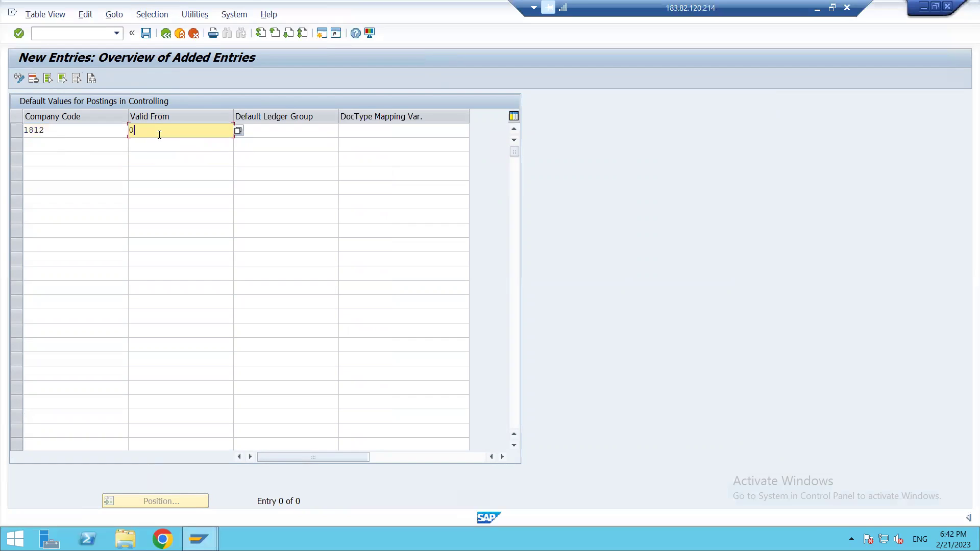
text(1.01.2023)
key(Tab)
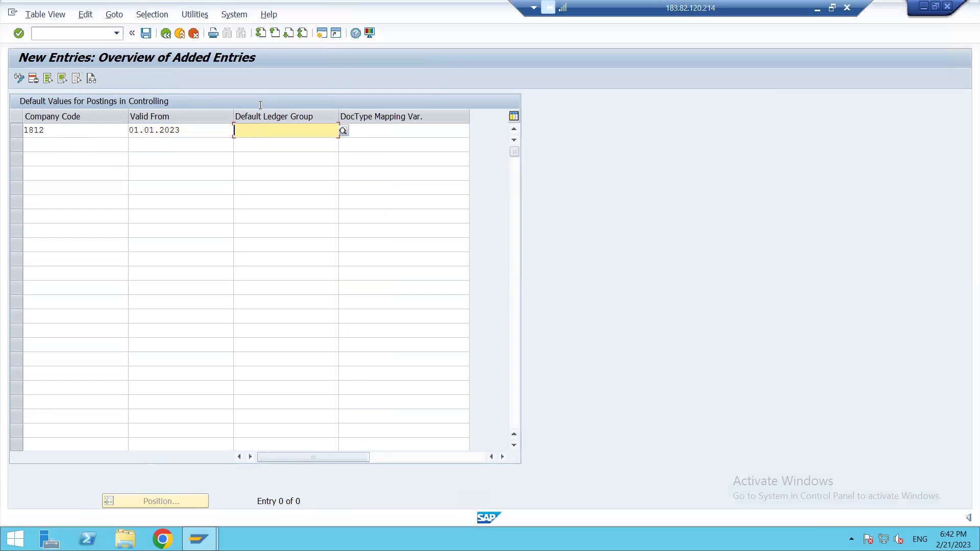
click(343, 132)
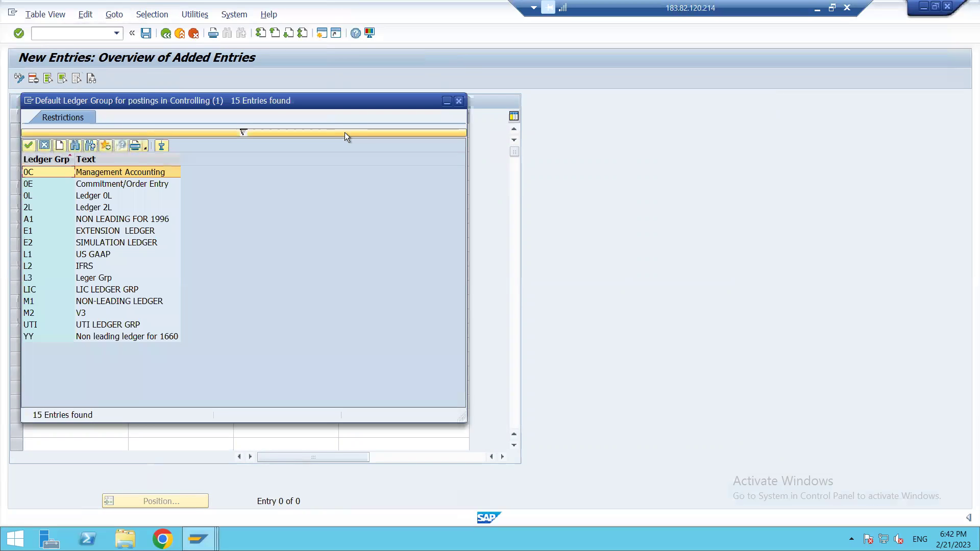
key(Escape)
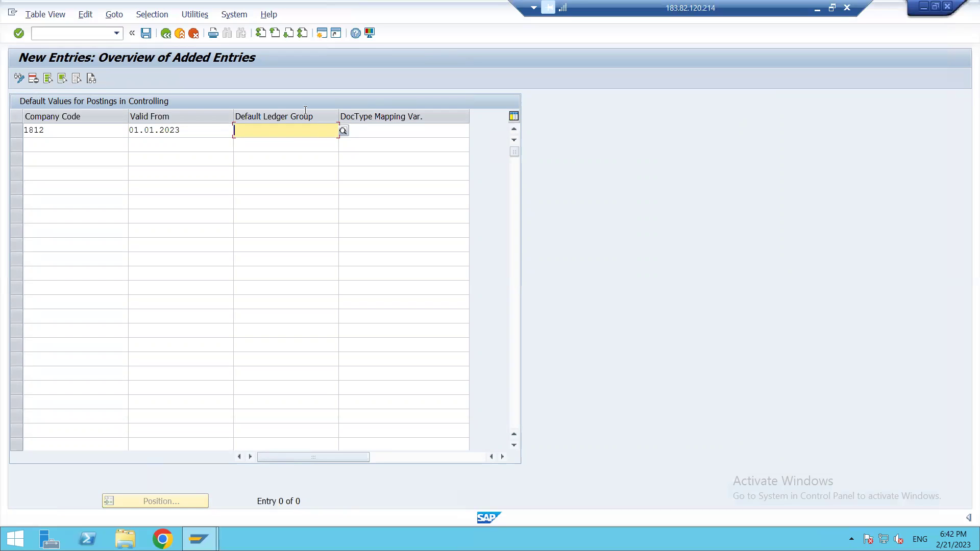
Assign document type mapping variant 000000A000 to company code 1812 and save.
click(362, 134)
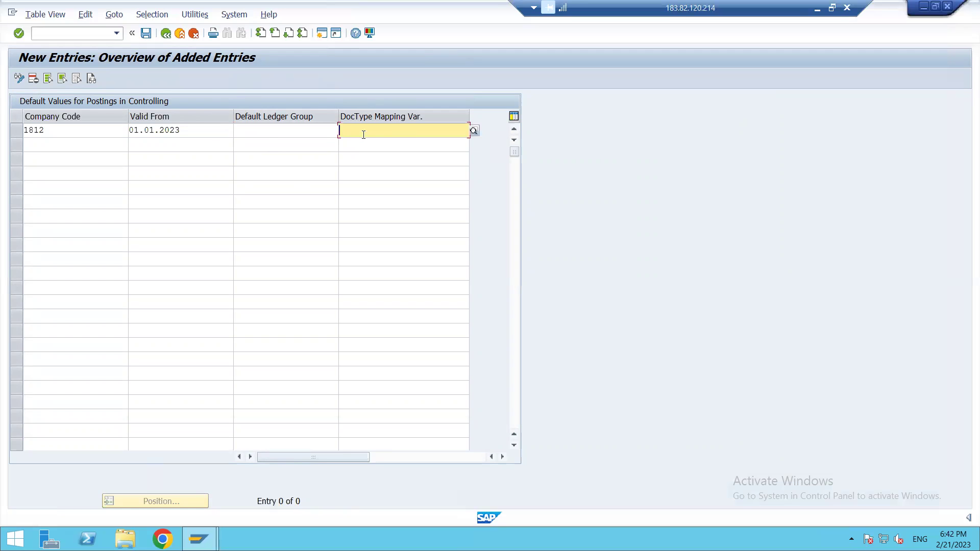
click(475, 131)
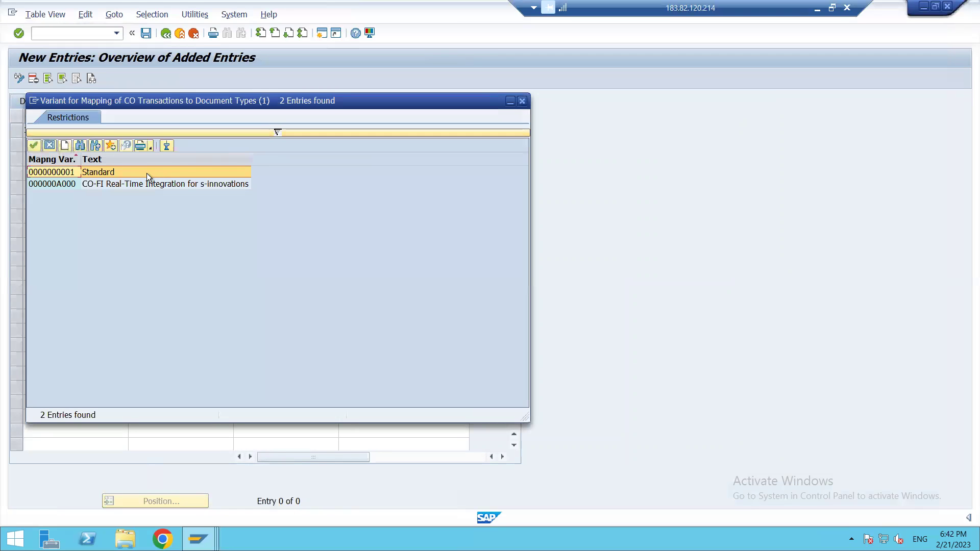
double_click(115, 184)
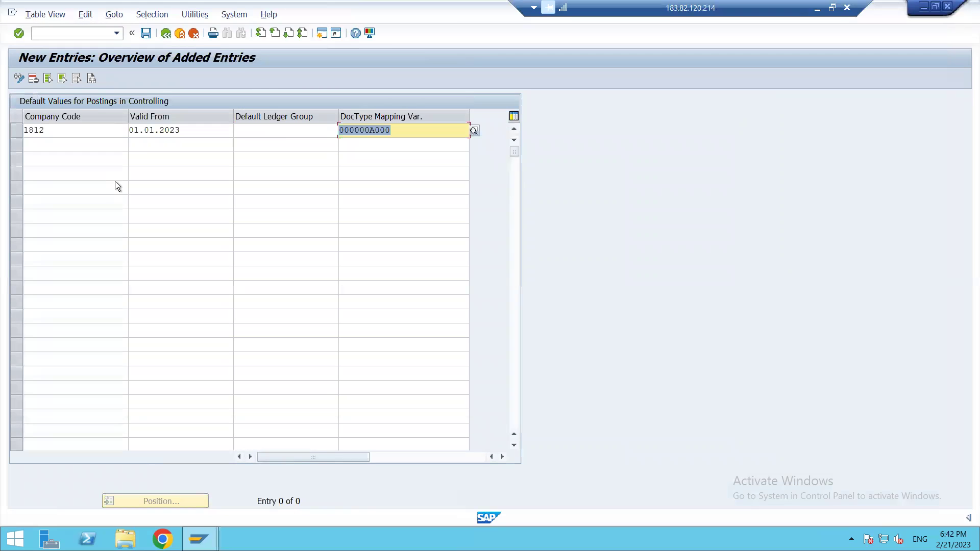
click(146, 34)
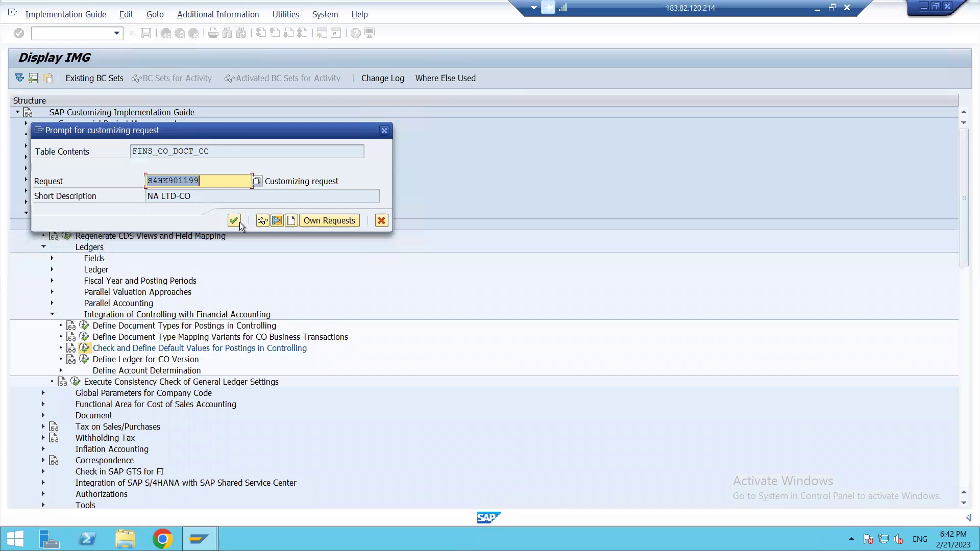
Confirm the customizing request, return to the 76-entry overview, and open a second SAP session.
click(236, 222)
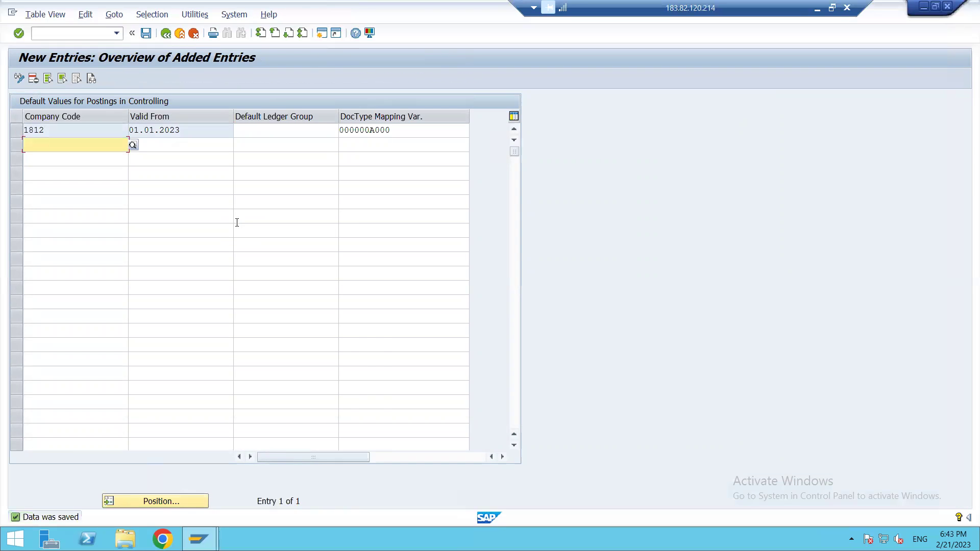
key(F3)
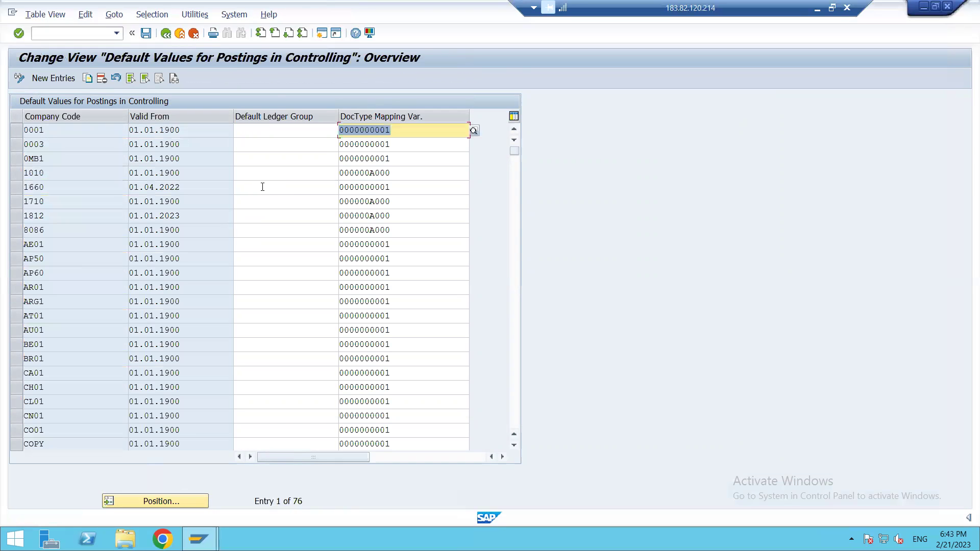
click(280, 75)
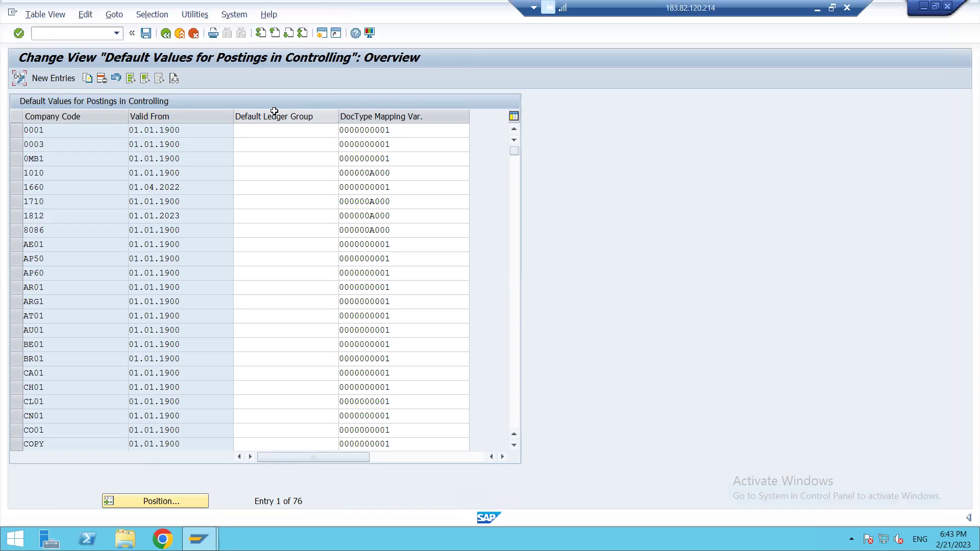
click(321, 34)
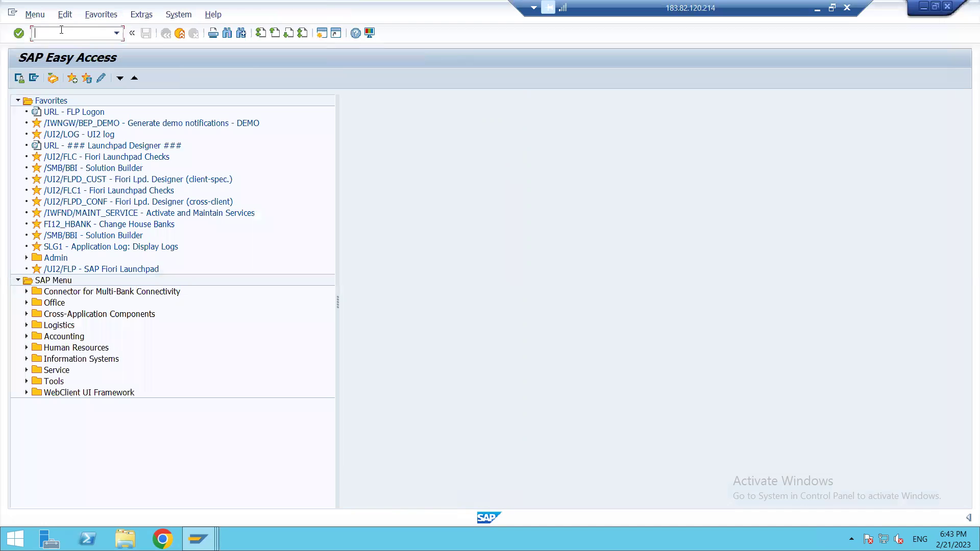
Check the Doc. Type in KB11 manual reposting of primary costs for CO area A000, then close the default values table.
text(KB11)
key(Return)
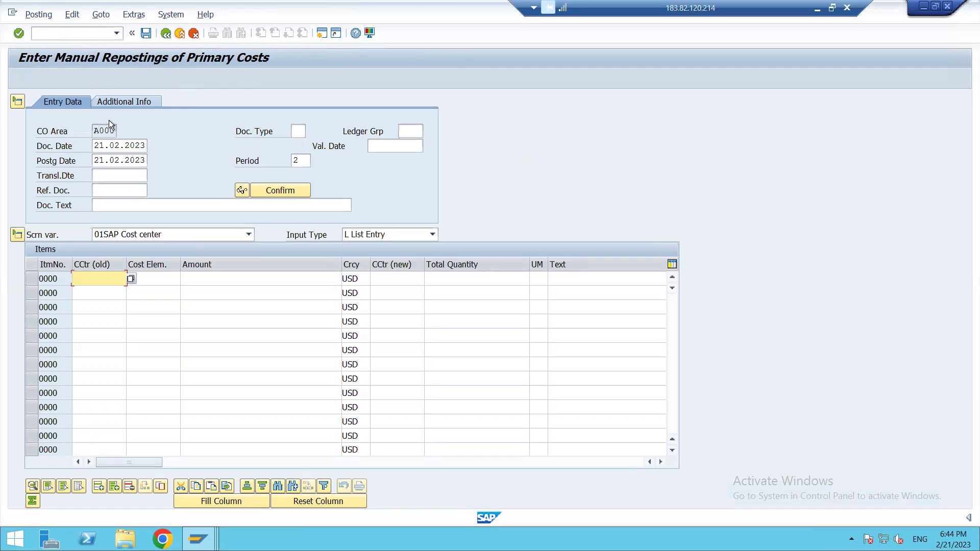
click(296, 131)
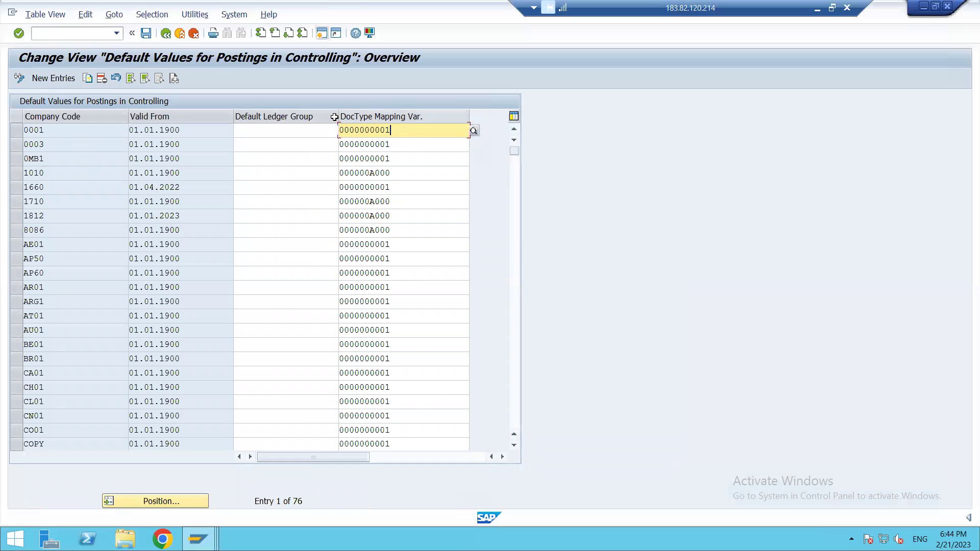
key(F3)
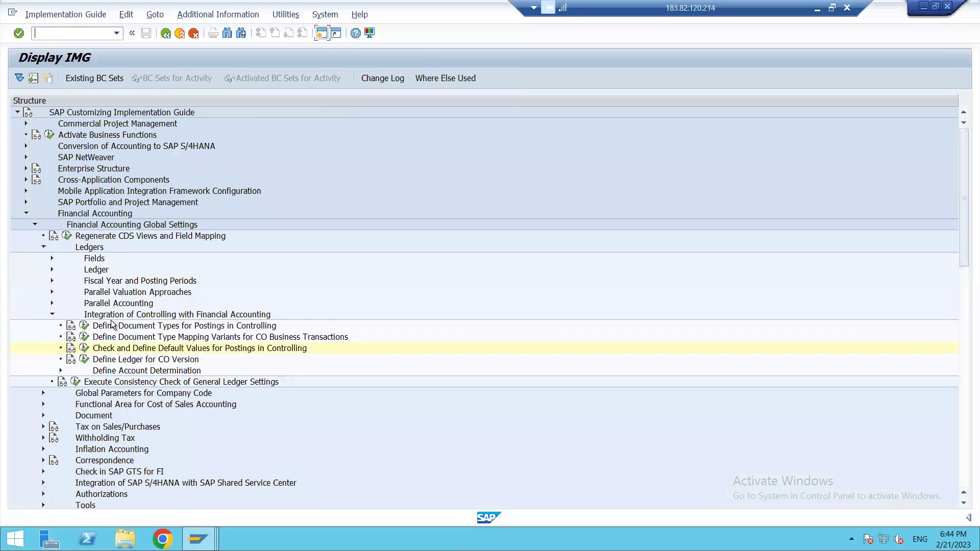
Execute Define Ledger for CO Version under Integration of Controlling with Financial Accounting.
click(83, 360)
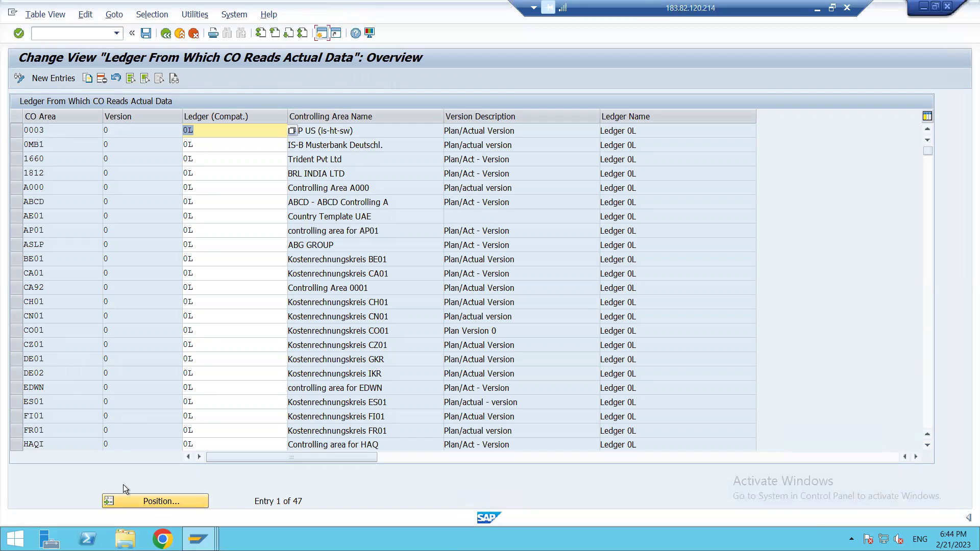
Select the 1812 row, verify Ledger (Compat.) is 0L, and return to the Display IMG tree.
click(17, 174)
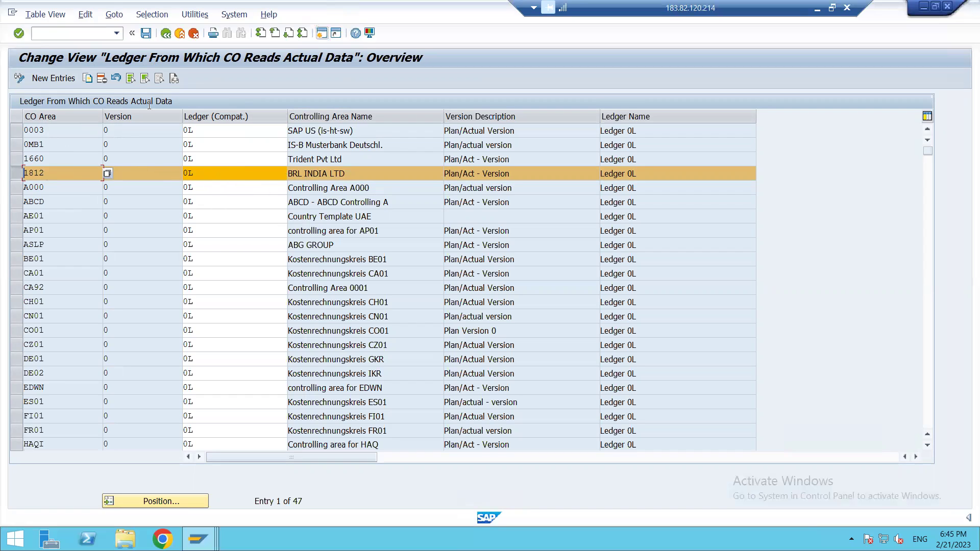
click(169, 33)
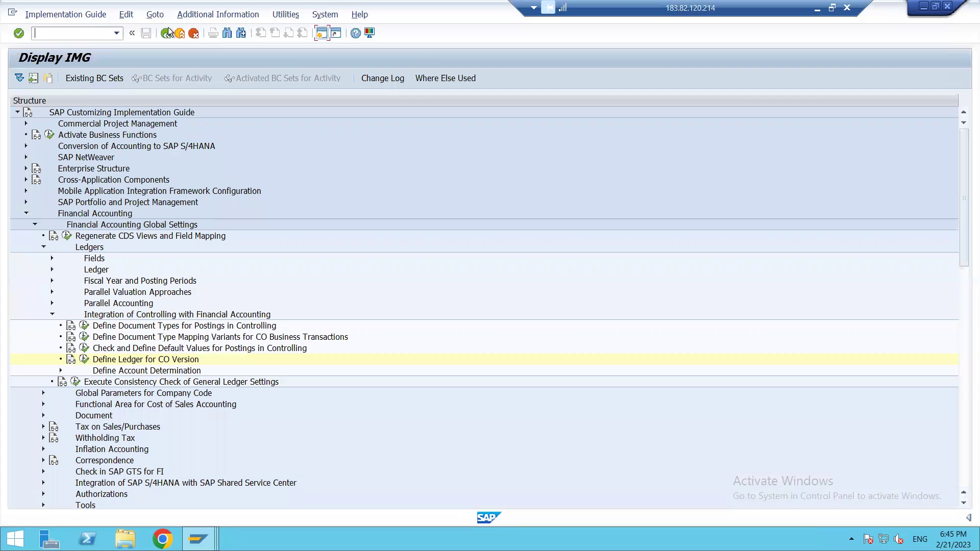